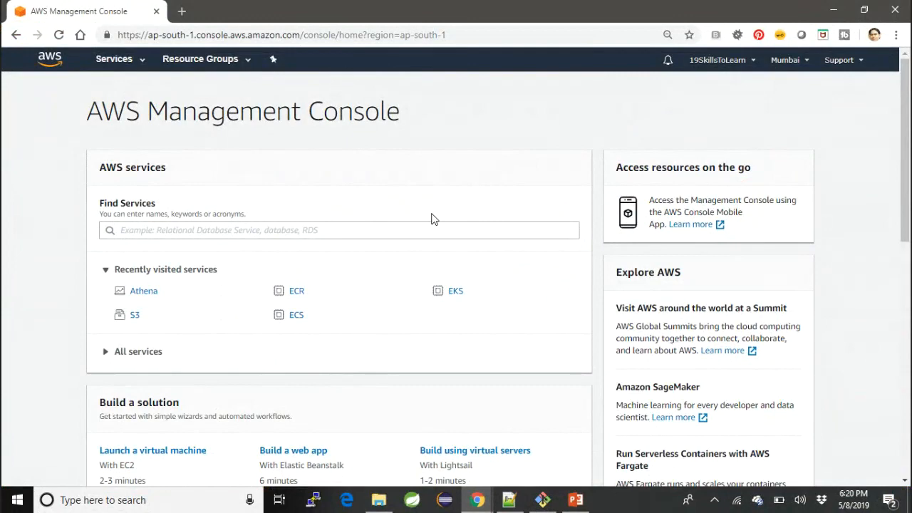
Open the S3 service and start a new bucket named ect-march2019
click(125, 64)
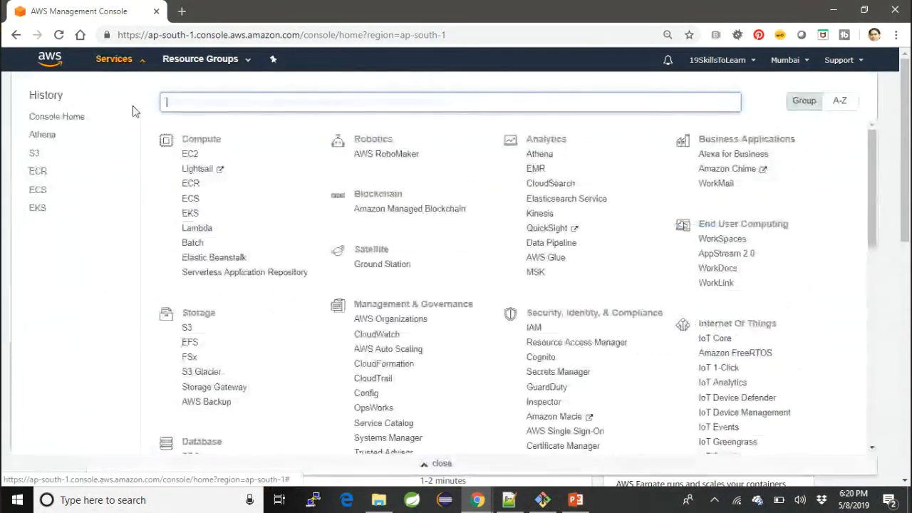
click(35, 153)
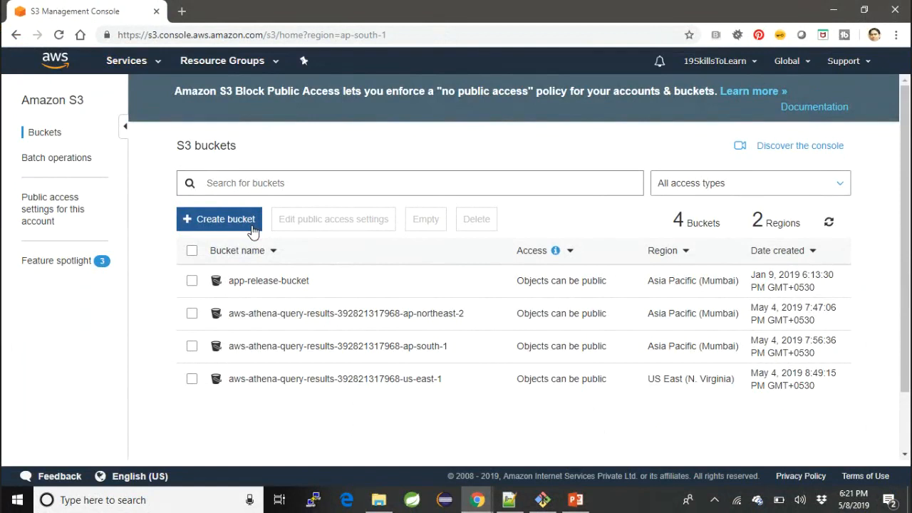
click(251, 225)
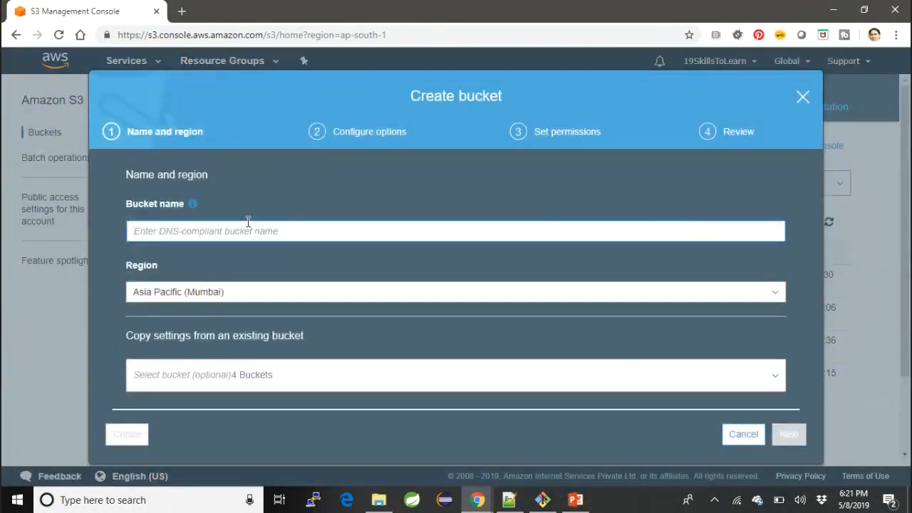
text(ect)
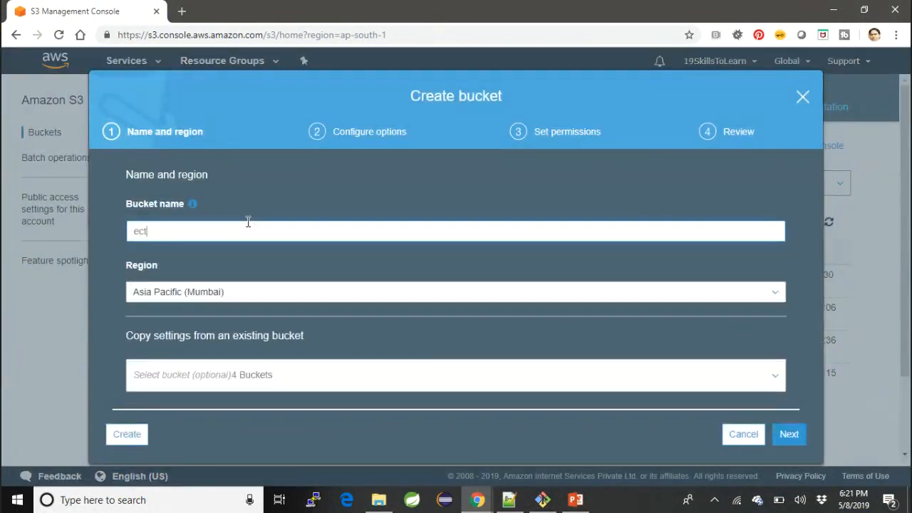
text(-al)
key(BackSpace)
key(BackSpace)
text(march2019)
click(205, 310)
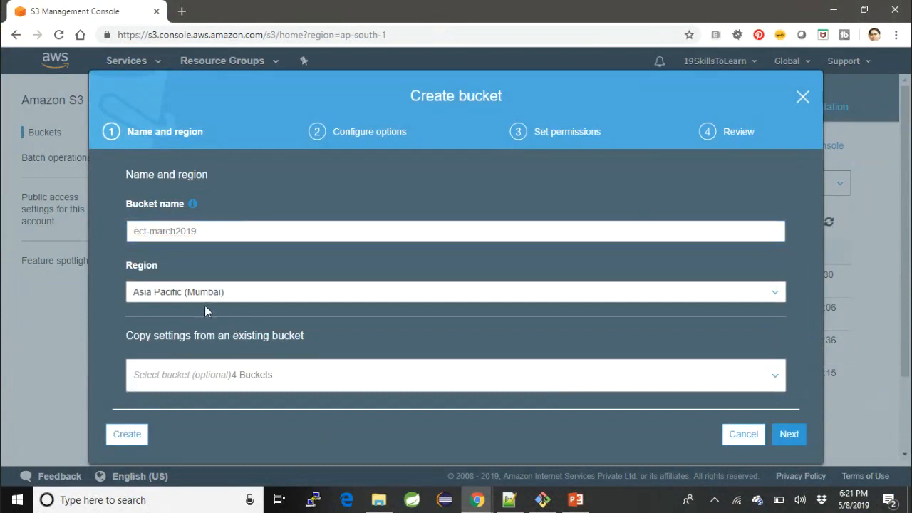
click(789, 436)
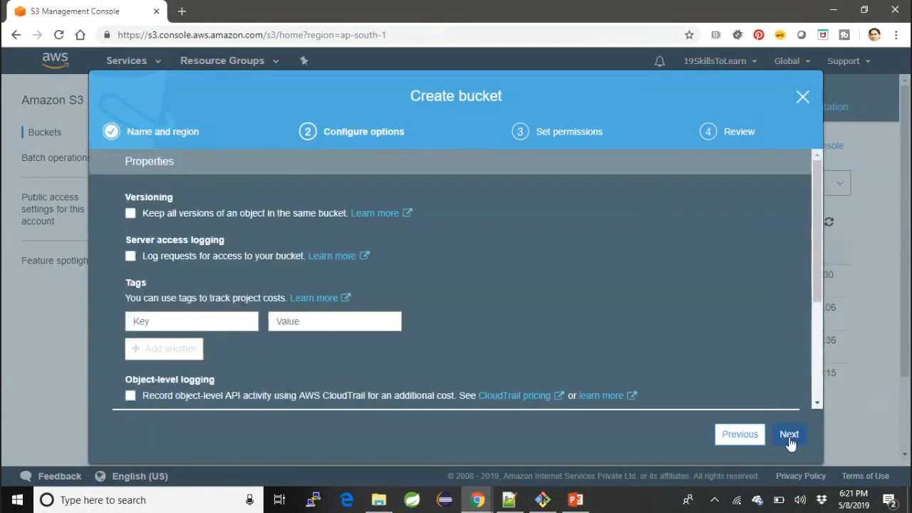
Keep the default bucket options, disable all four public access blocks for ACLs and bucket policies, and create the bucket
click(788, 443)
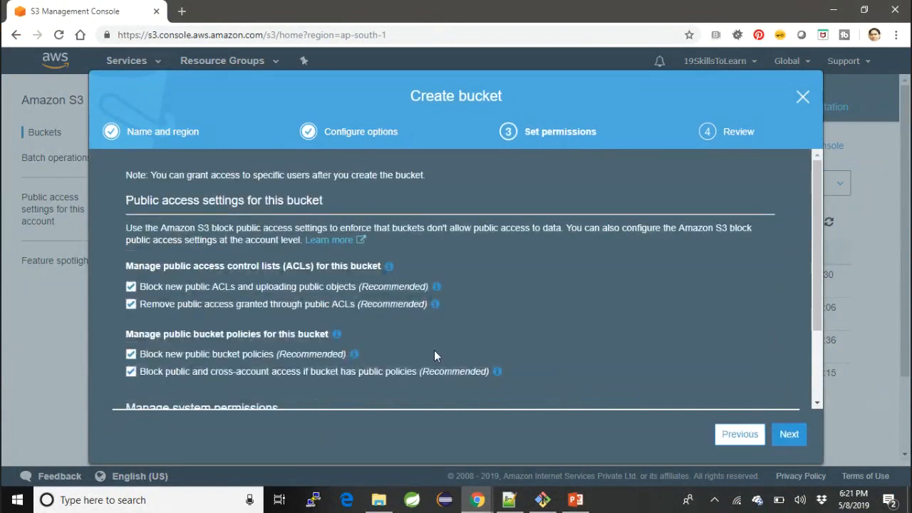
click(135, 288)
click(132, 304)
click(132, 355)
click(131, 372)
click(788, 436)
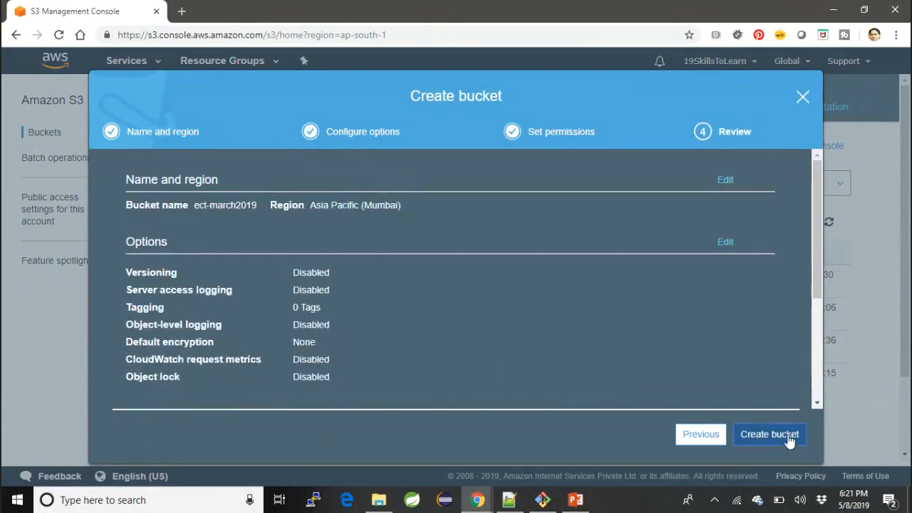
click(790, 441)
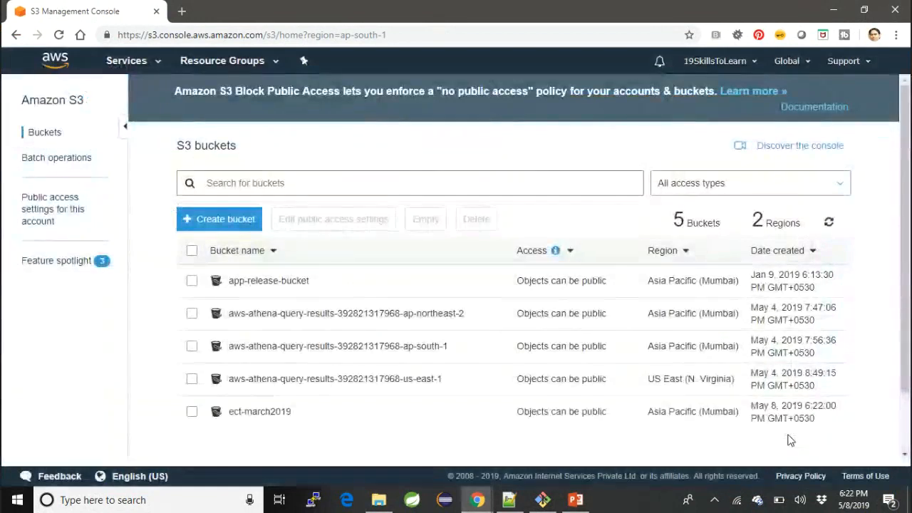
Upload the file ect-mar2019.csv from the config folder to the ect-march2019 bucket
click(263, 415)
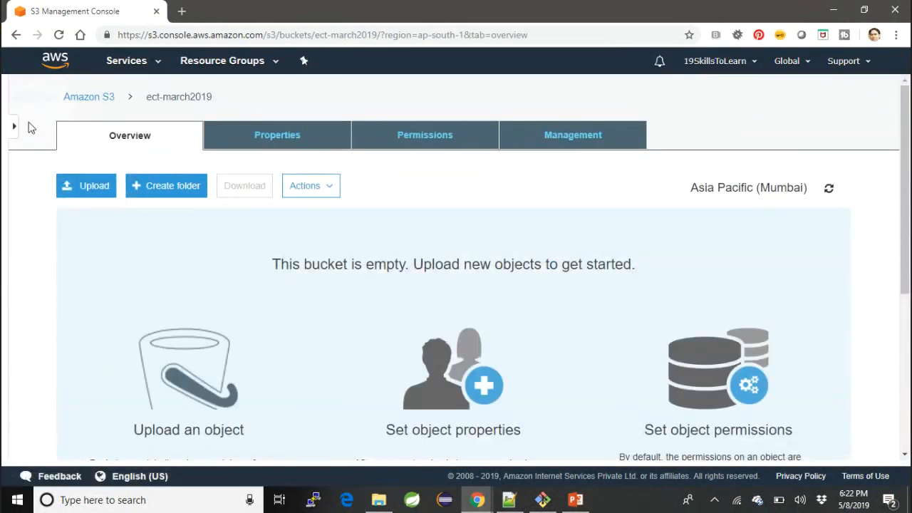
click(91, 189)
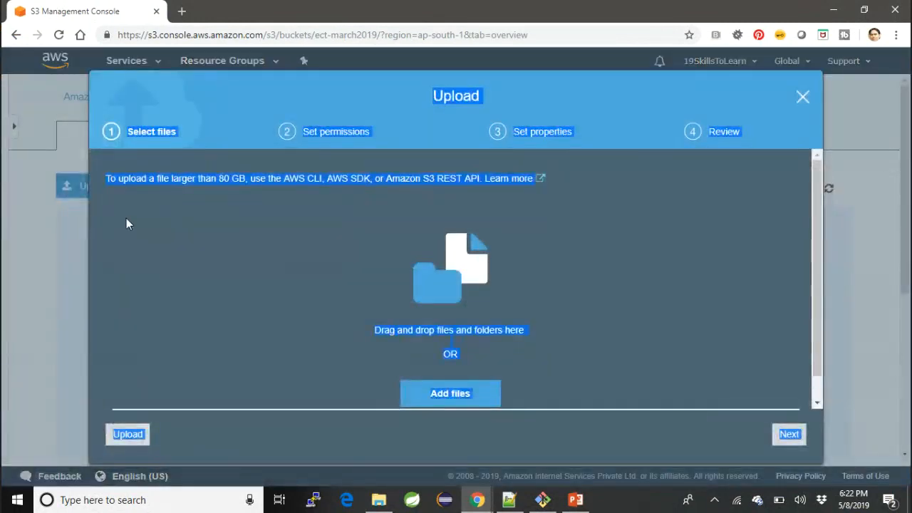
click(434, 324)
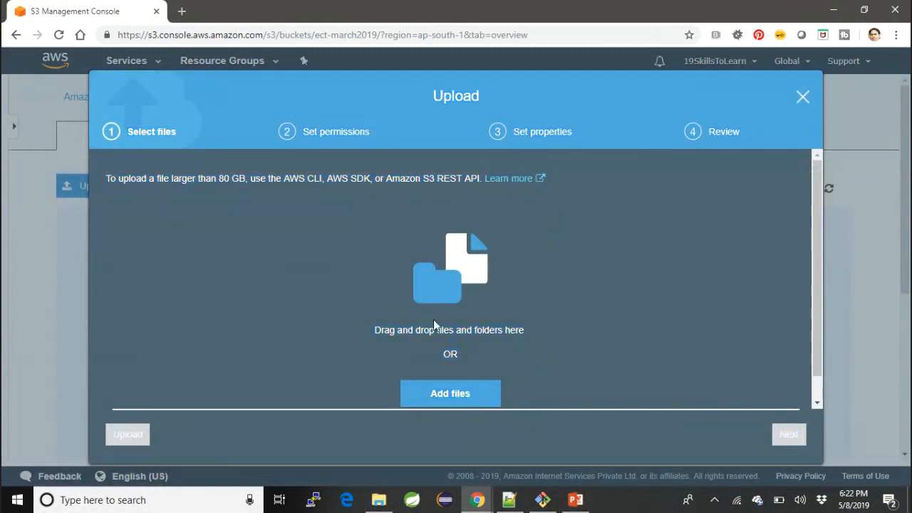
click(459, 394)
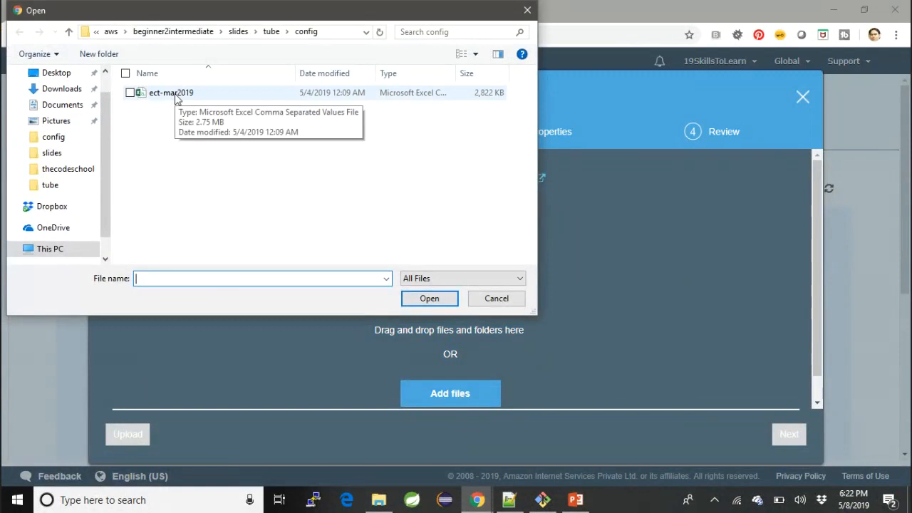
double_click(176, 96)
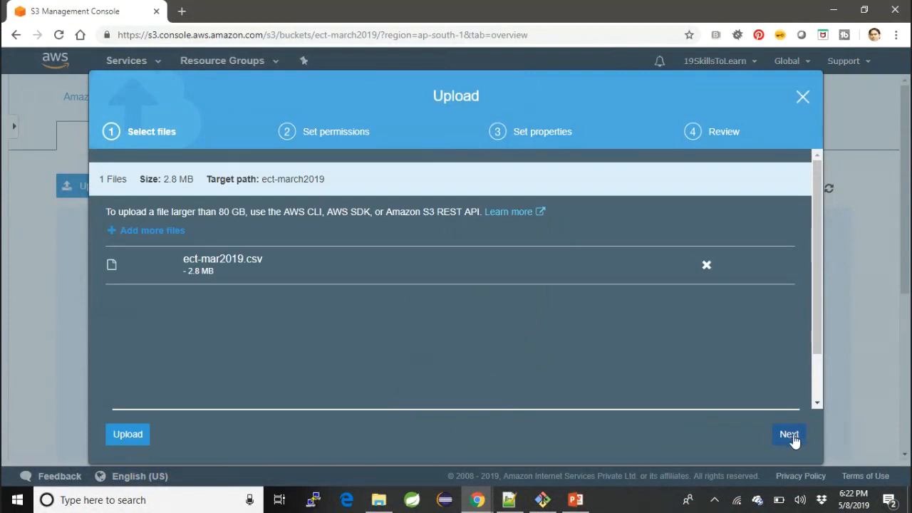
click(121, 437)
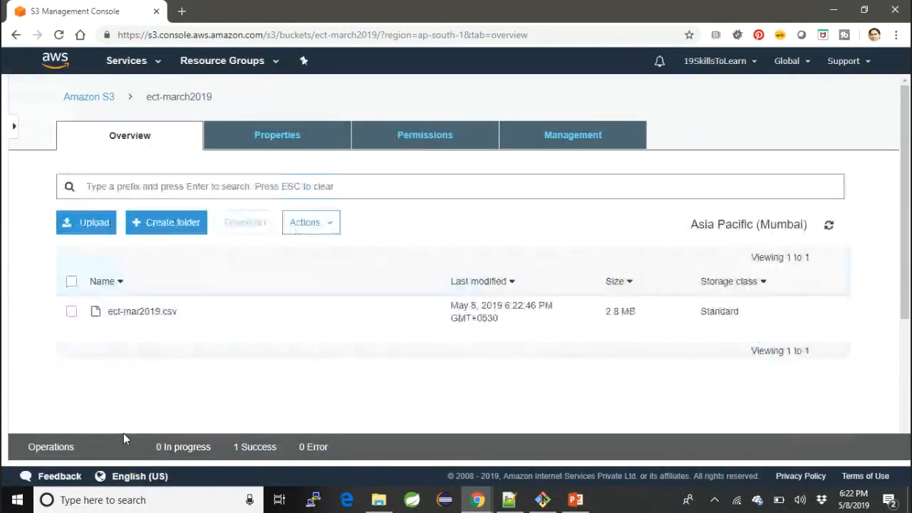
Open the uploaded ect-mar2019.csv object and make it public
click(71, 317)
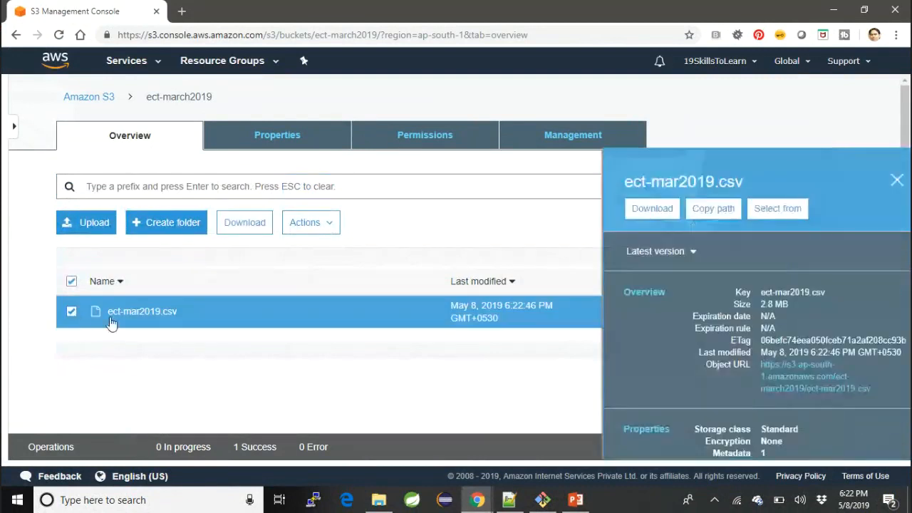
click(139, 317)
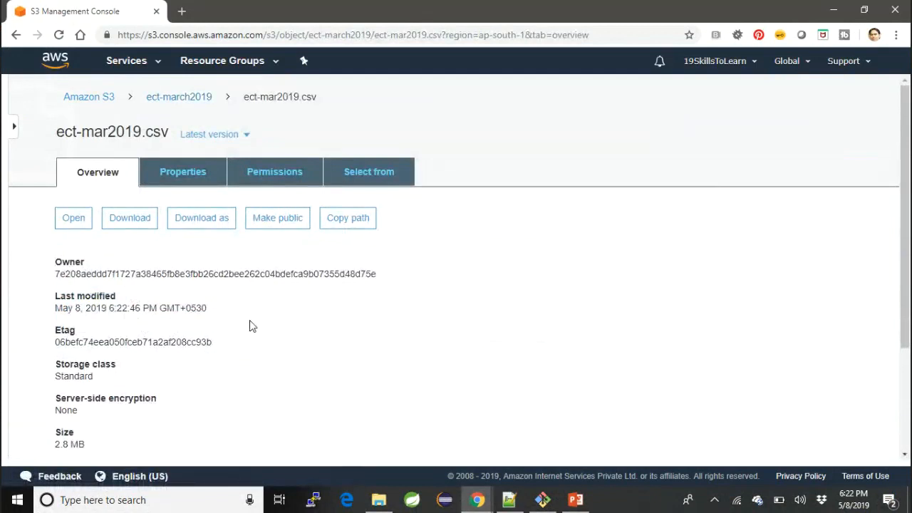
scroll(249, 325, down, 2)
scroll(251, 326, up, 2)
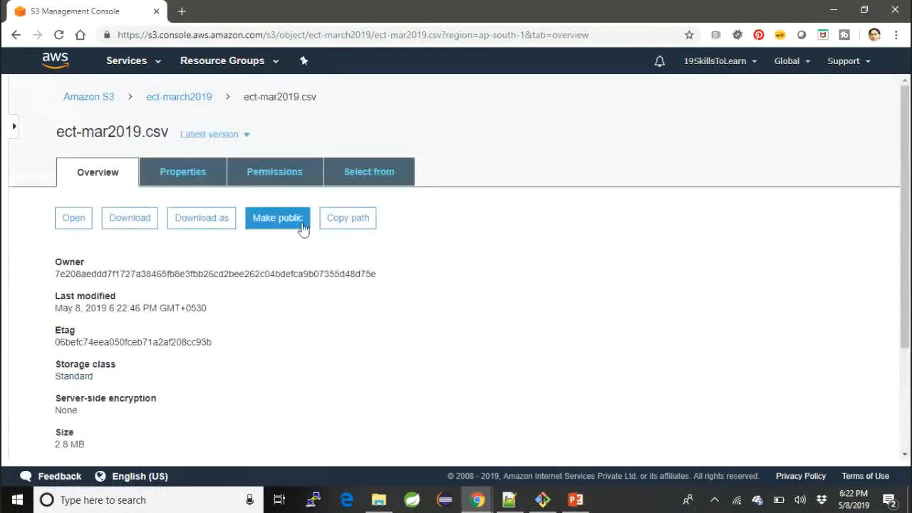
click(284, 223)
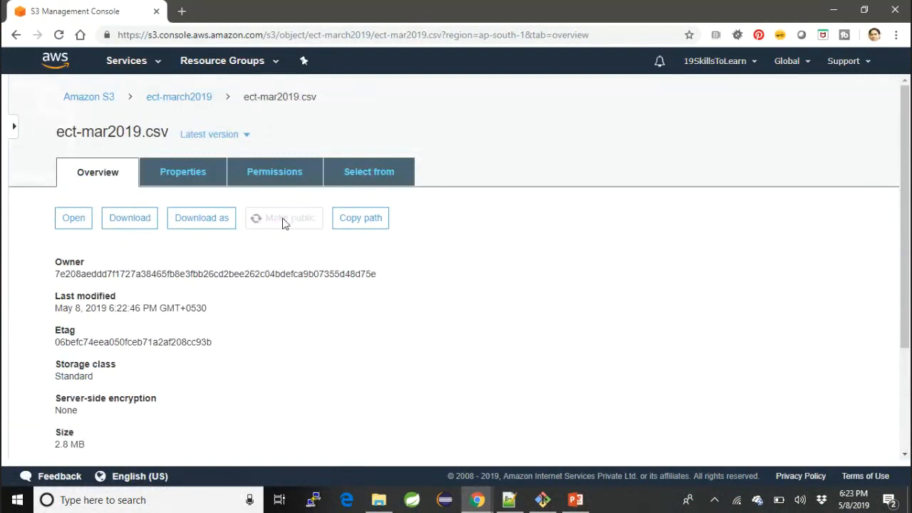
drag(74, 229, 141, 233)
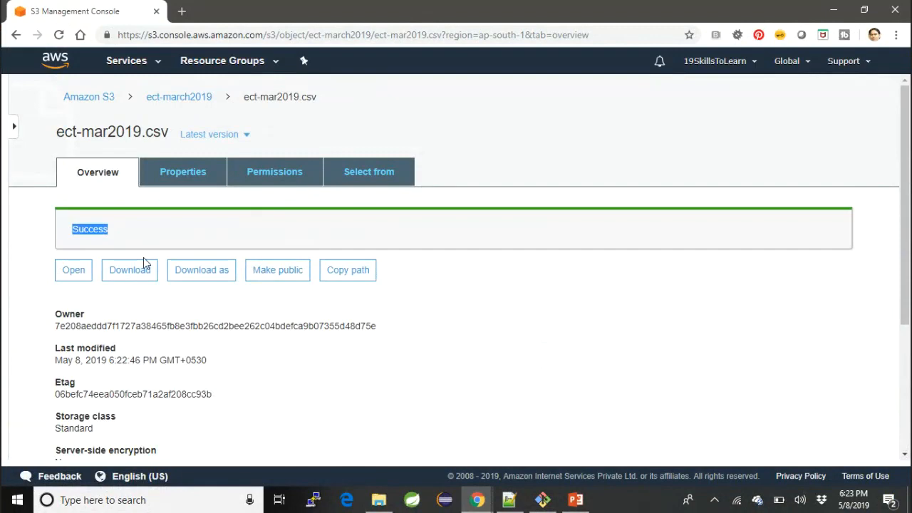
scroll(144, 264, down, 2)
scroll(144, 258, up, 3)
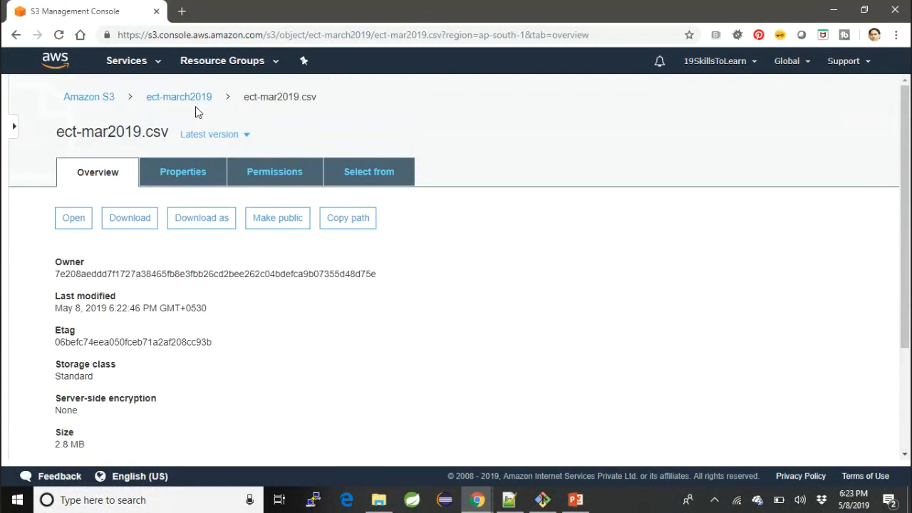
Return to the ect-march2019 bucket and copy its name from the breadcrumb
click(175, 101)
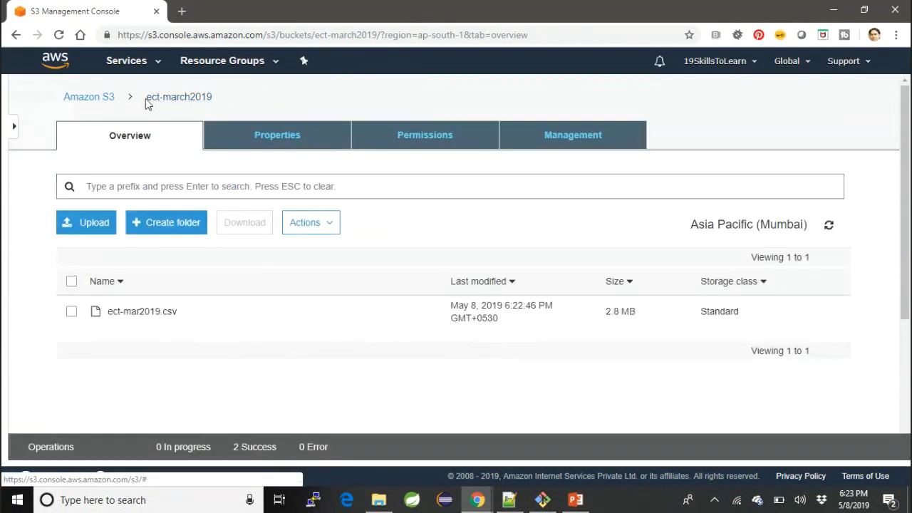
drag(166, 97, 154, 99)
drag(221, 97, 156, 101)
right_click(158, 100)
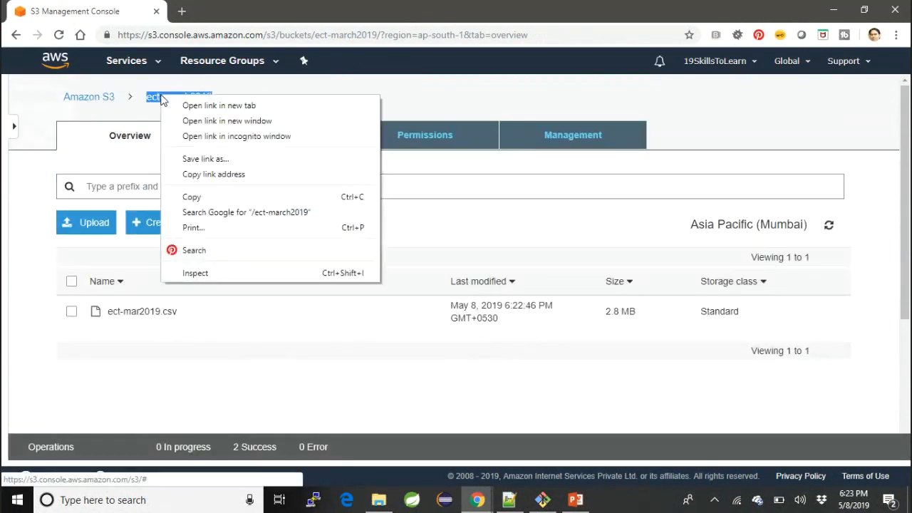
click(210, 195)
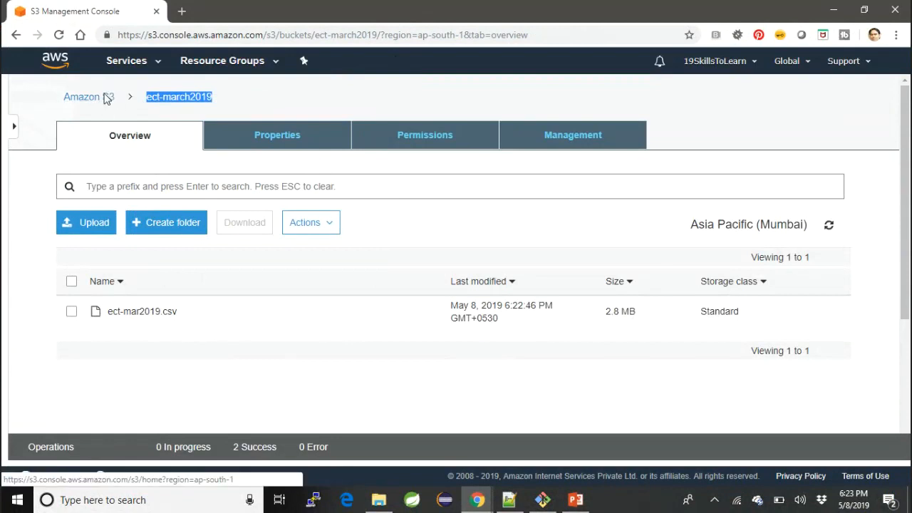
Open the Athena service in a separate browser tab, keeping the S3 bucket page open
middle_click(77, 97)
click(232, 12)
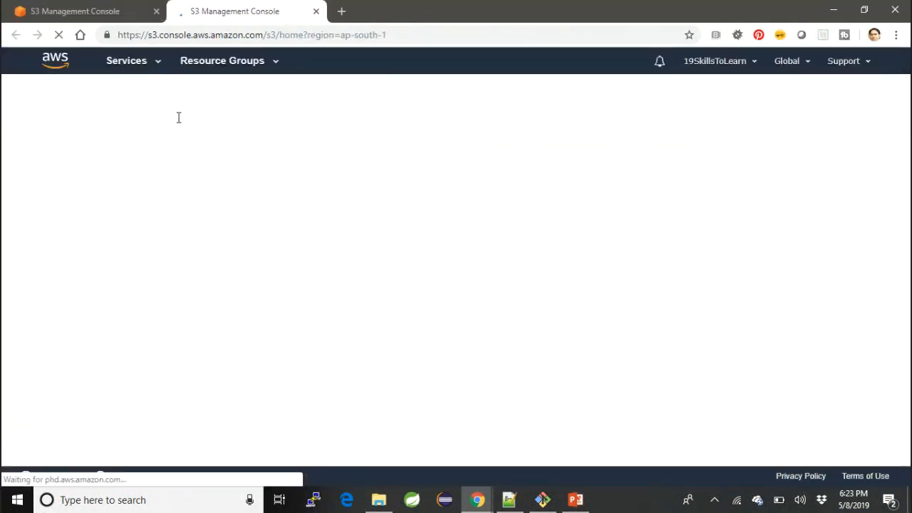
click(127, 60)
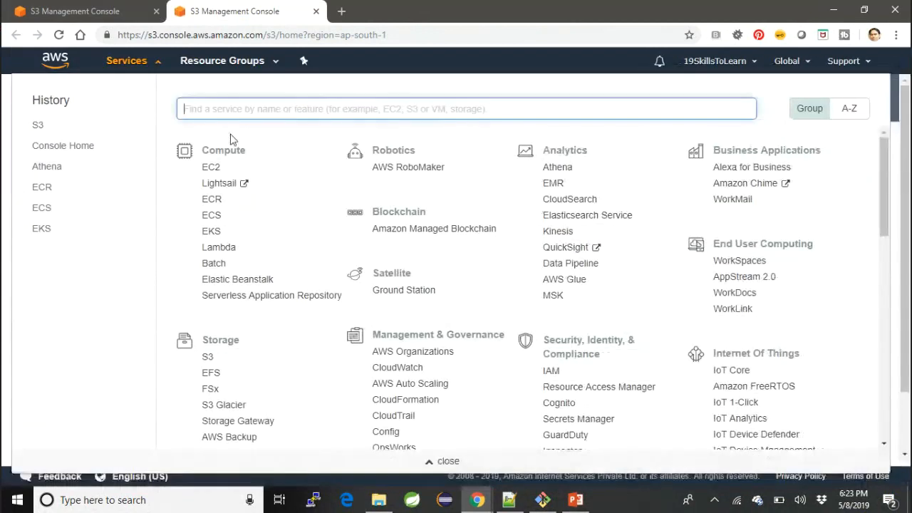
text(A)
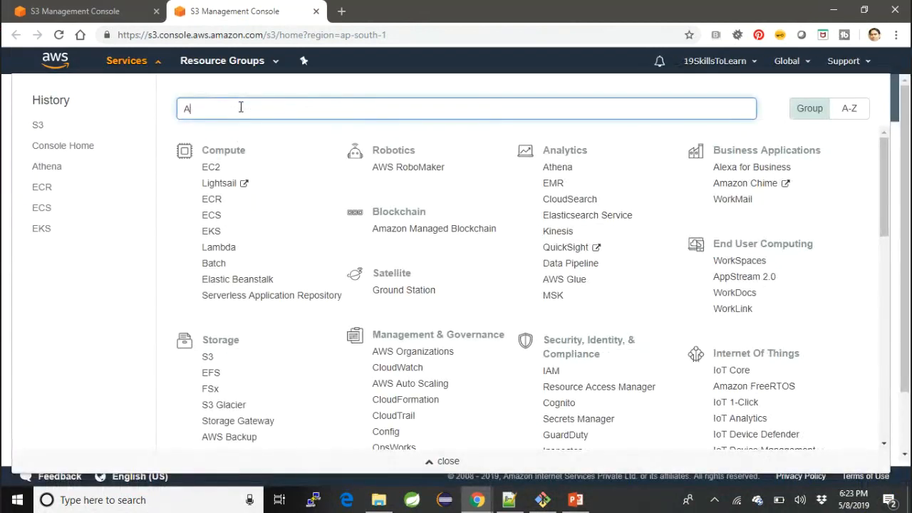
text(then)
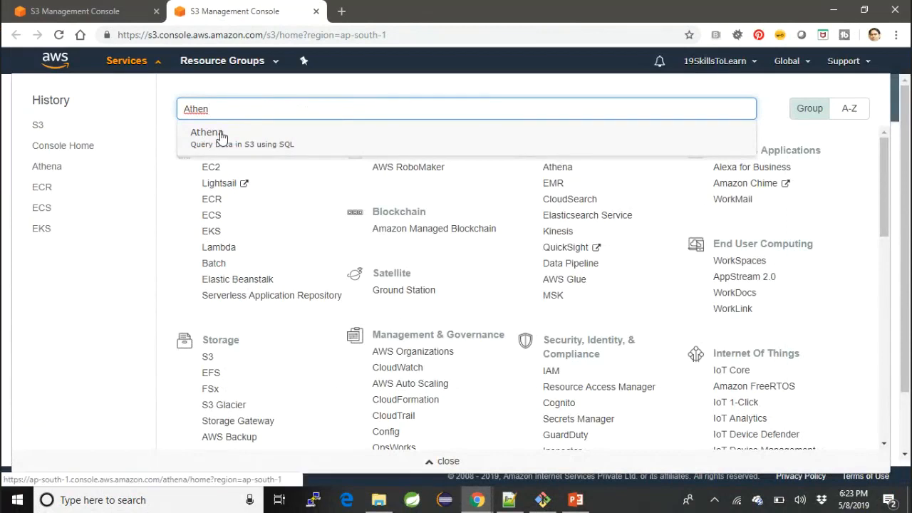
click(220, 135)
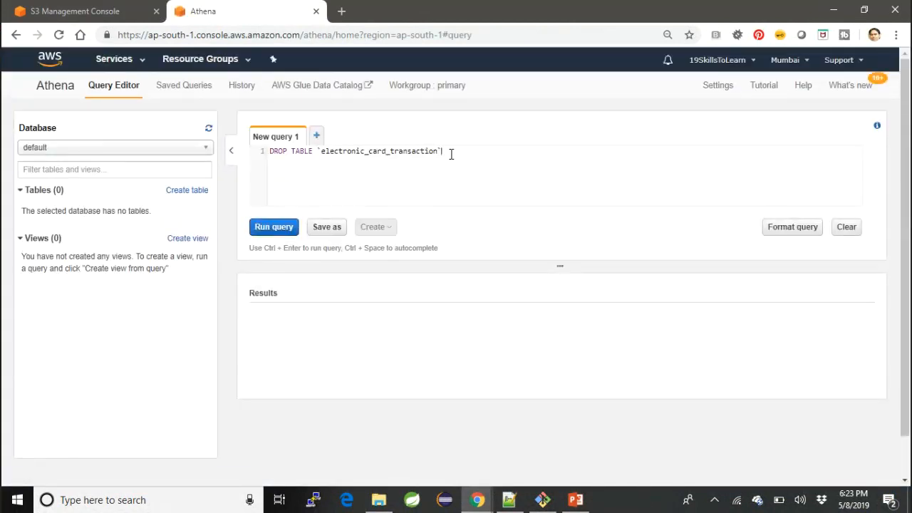
drag(453, 155, 226, 156)
click(73, 150)
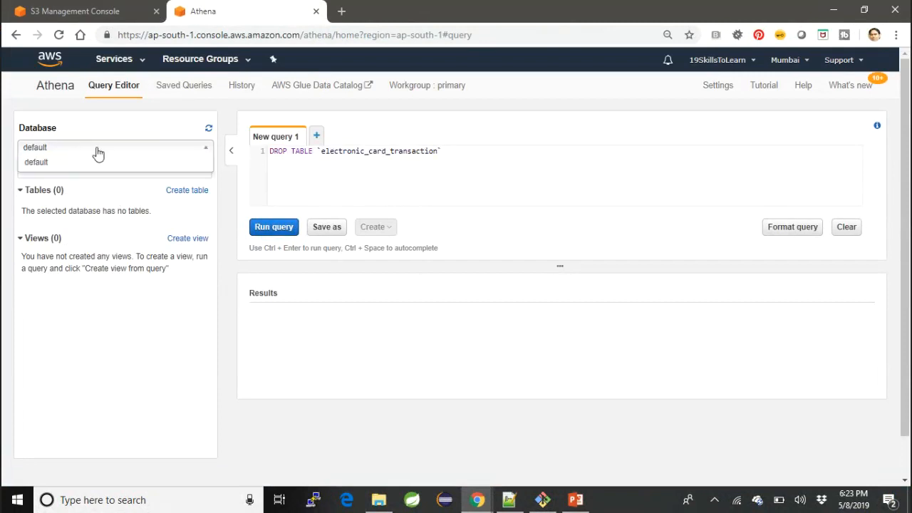
click(100, 204)
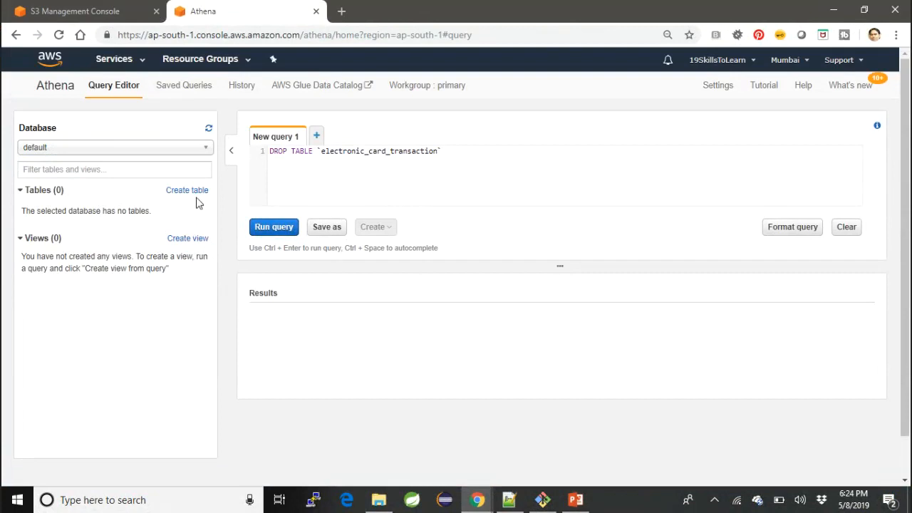
Start adding a table from S3 bucket data and name its new database ectdb
mouse_move(196, 200)
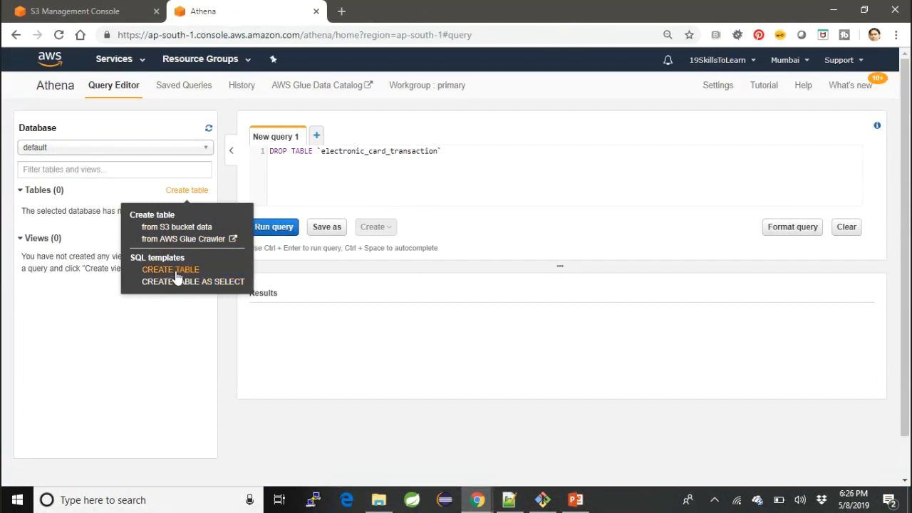
click(208, 228)
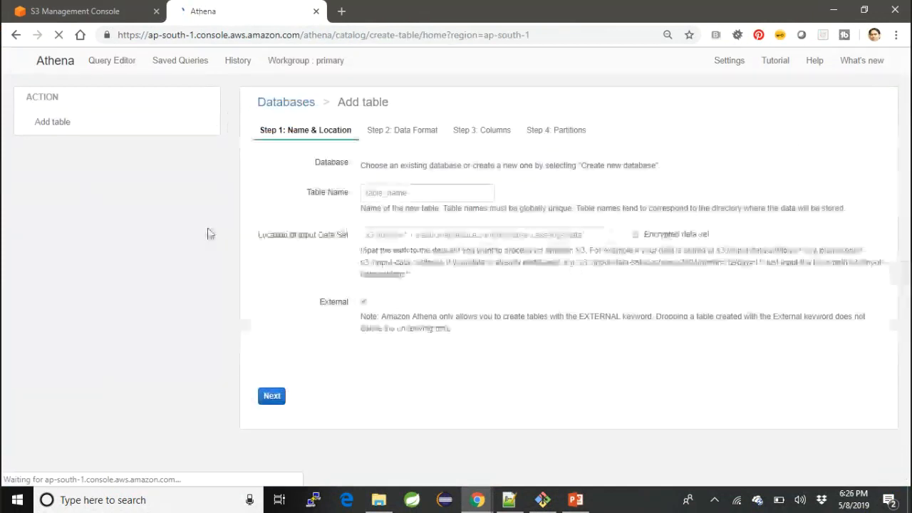
click(385, 222)
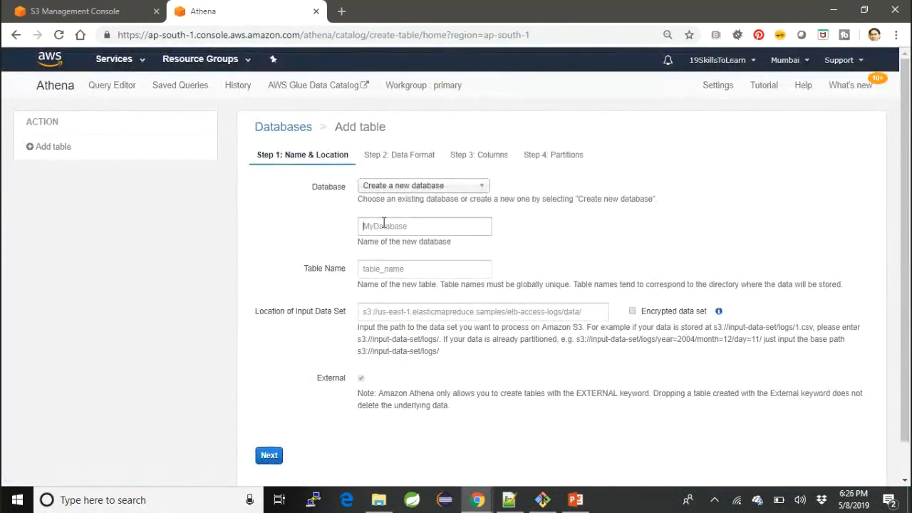
text(ectdb)
click(399, 269)
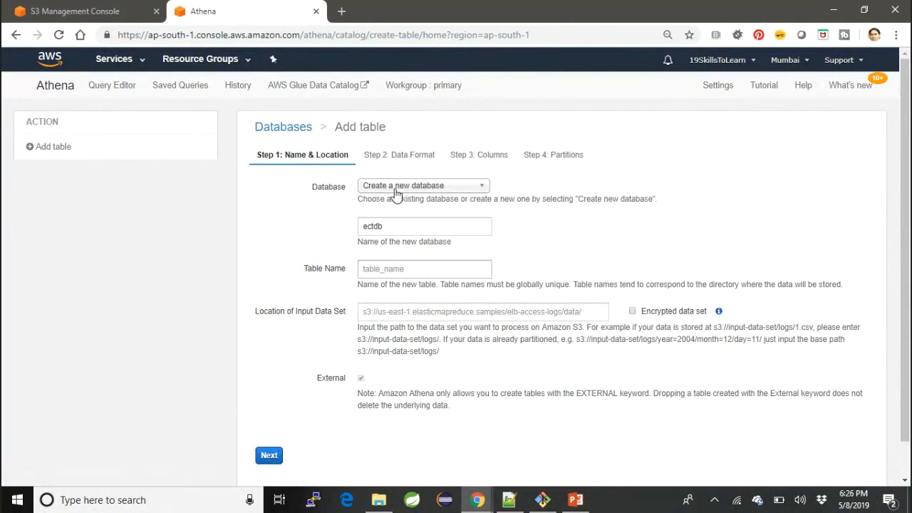
Keep the new-database option and name the new table ect_table
click(436, 191)
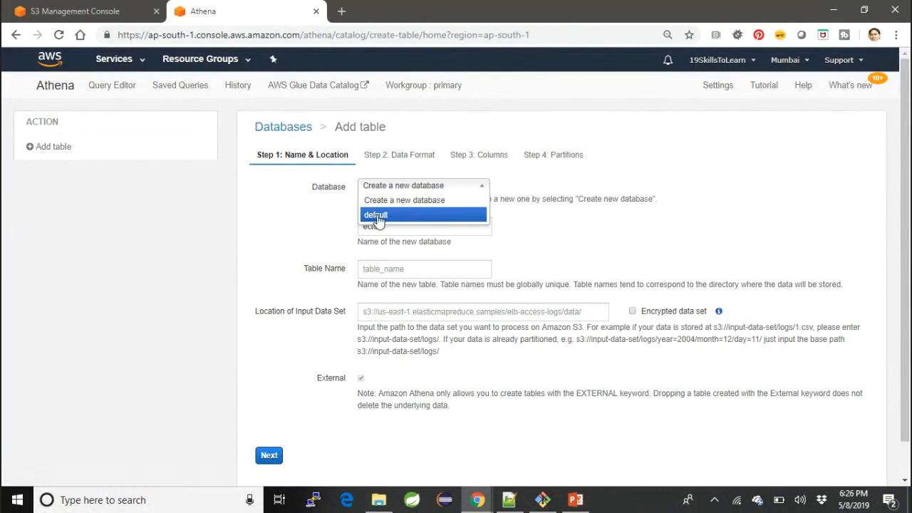
click(419, 263)
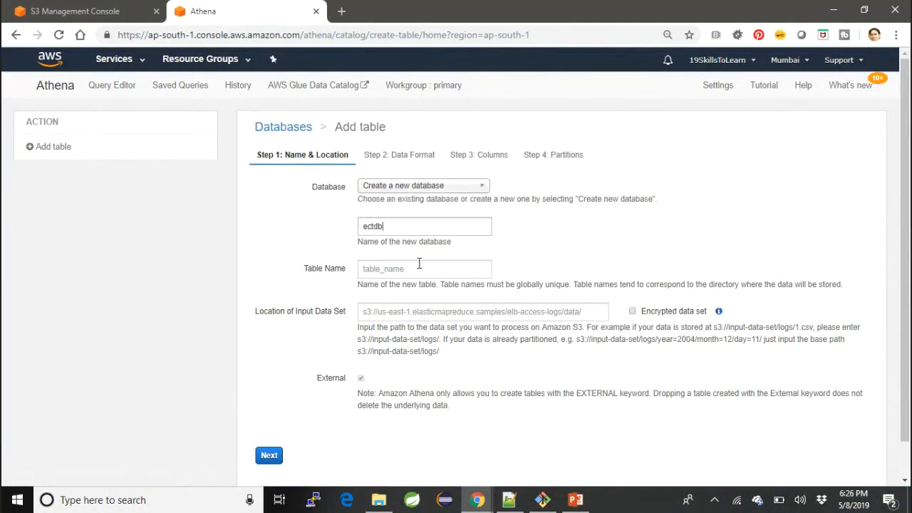
click(396, 268)
text(ect)
key(BackSpace)
key(BackSpace)
text(c)
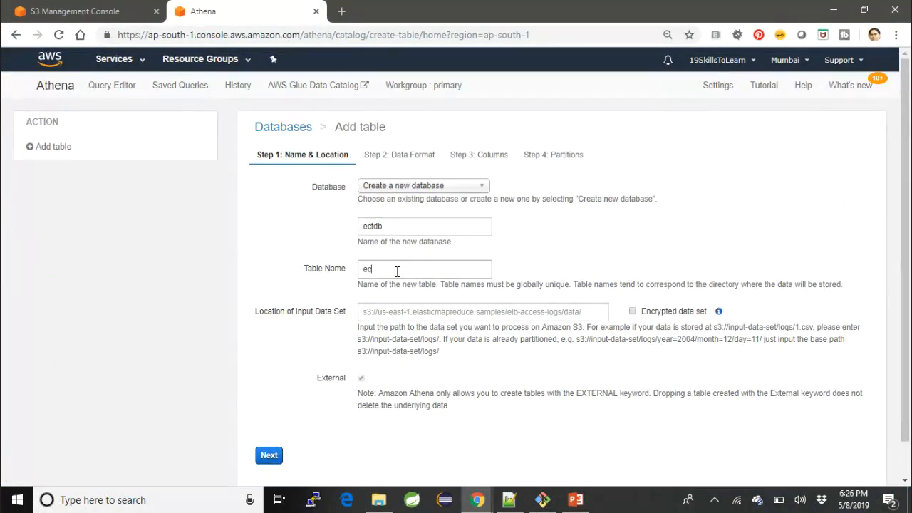
text(t_table)
Set the input data set location to s3://ect-march2019/ and continue to the data format settings
click(365, 311)
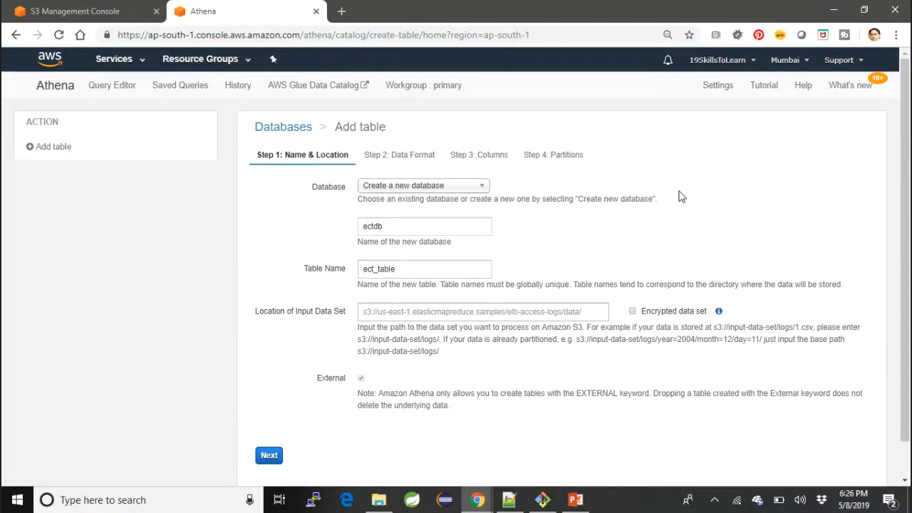
text(s)
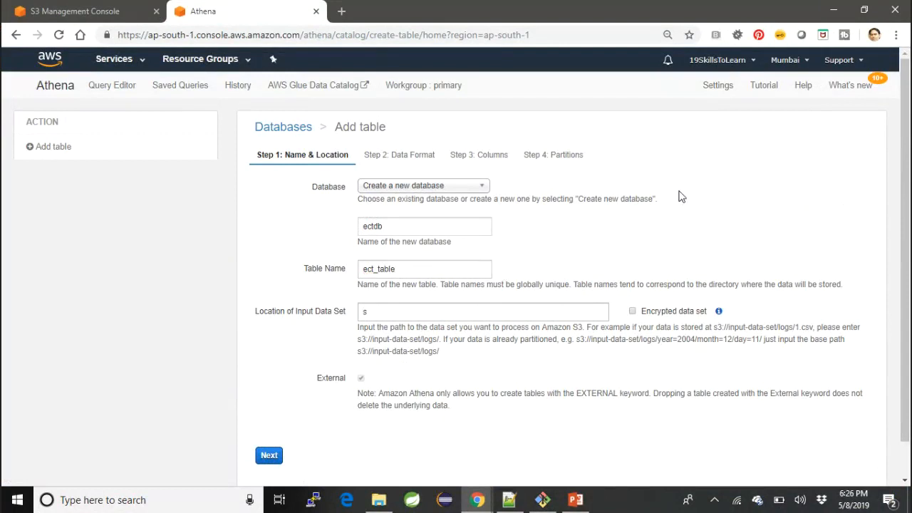
text(3://)
text(ect-march2019)
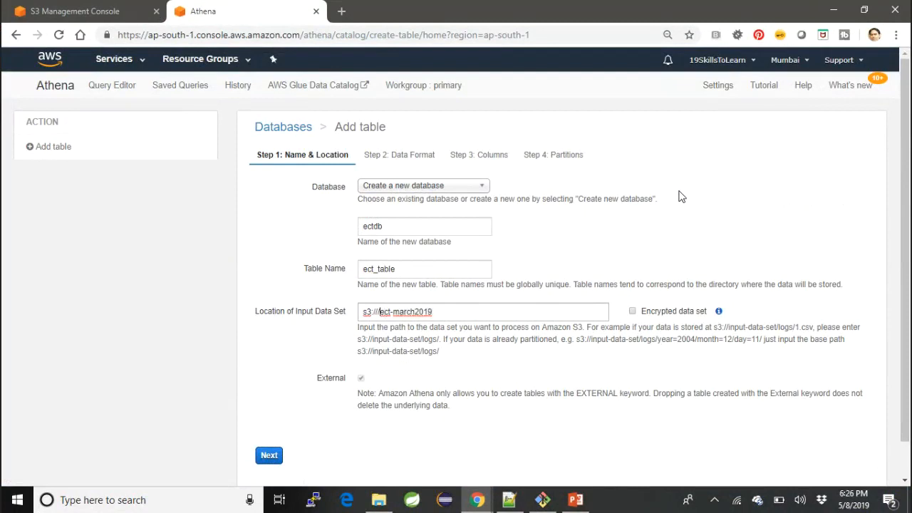
key(Left)
key(BackSpace)
key(End)
text(/)
click(278, 457)
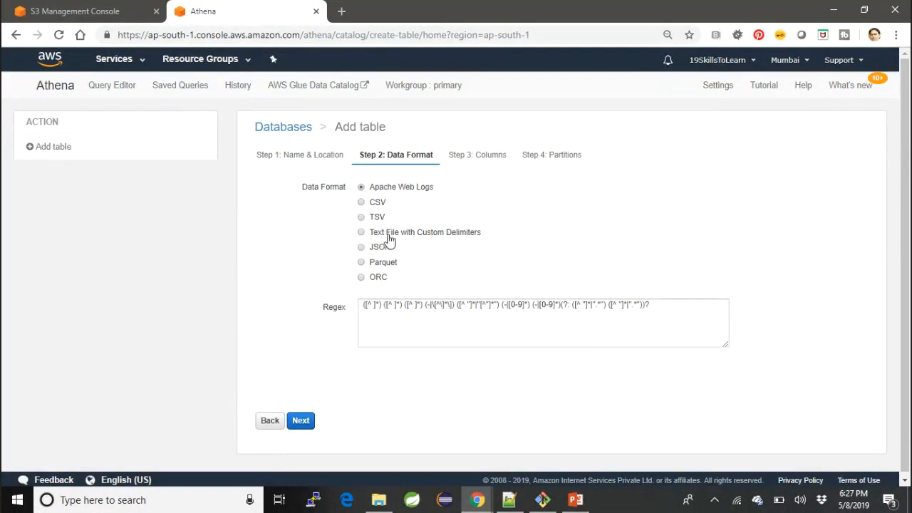
Choose CSV as the data format and open bulk column entry for the table
click(362, 203)
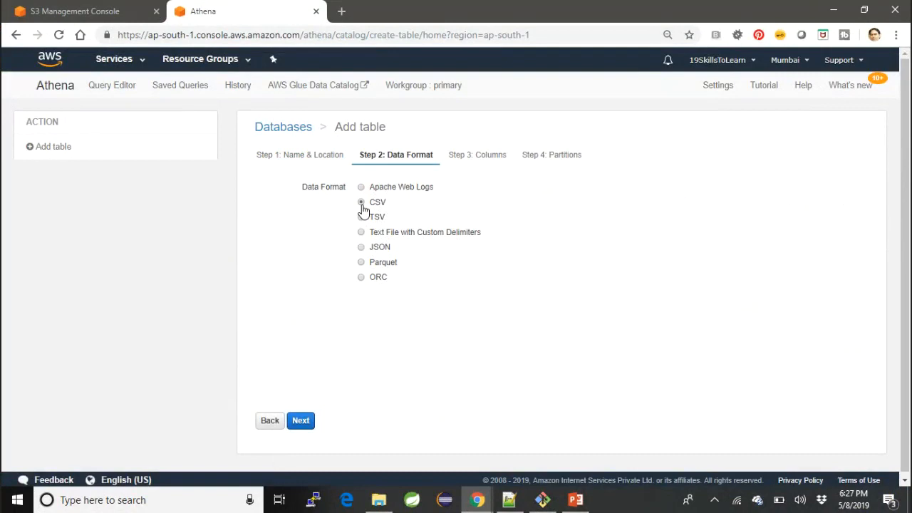
click(305, 424)
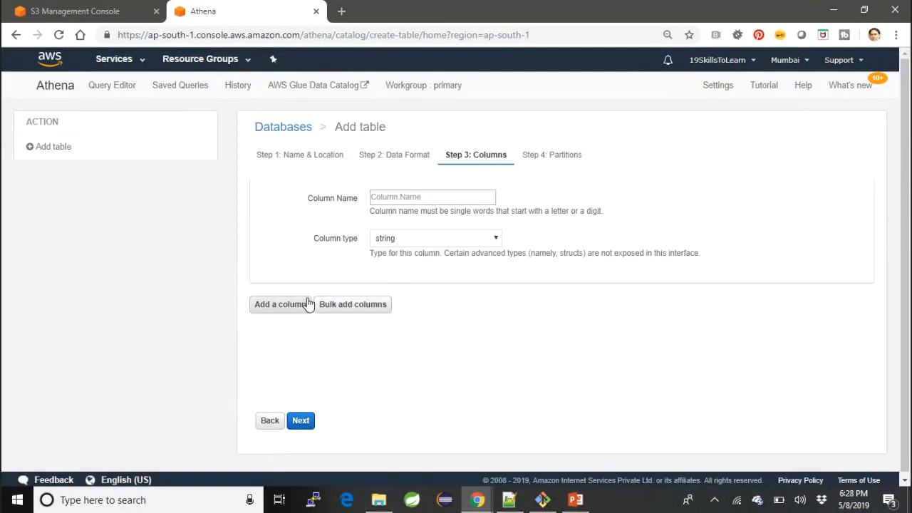
click(368, 307)
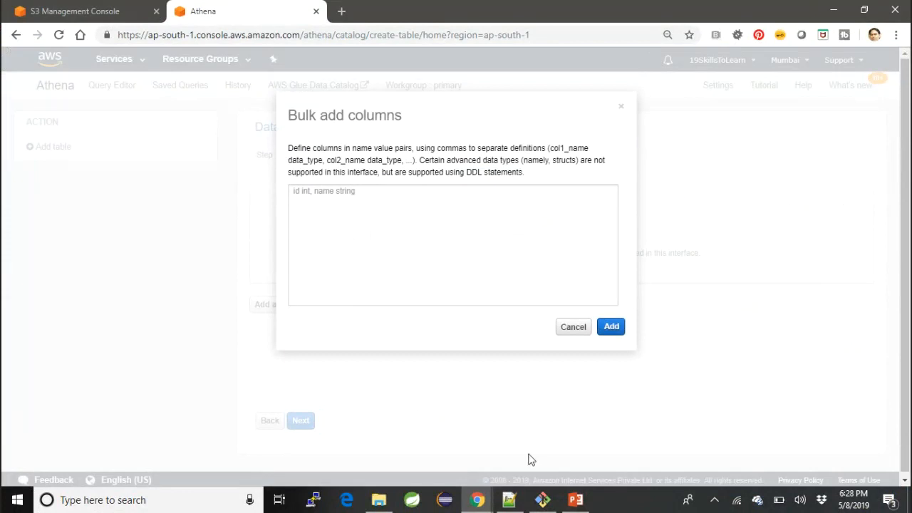
Get the prepared column definitions from the new 1 file in Notepad++ and insert them into Athena's bulk column list, Series_reference through Series_title_5, all string
click(511, 509)
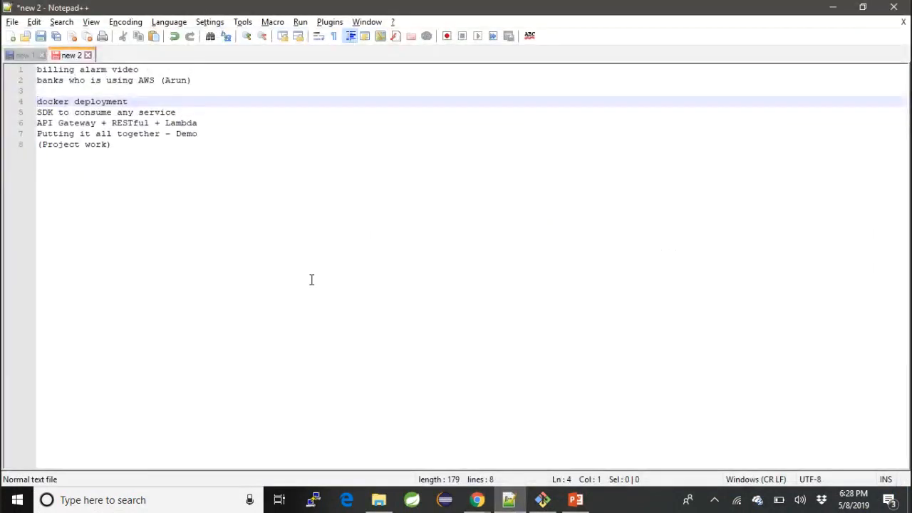
click(32, 54)
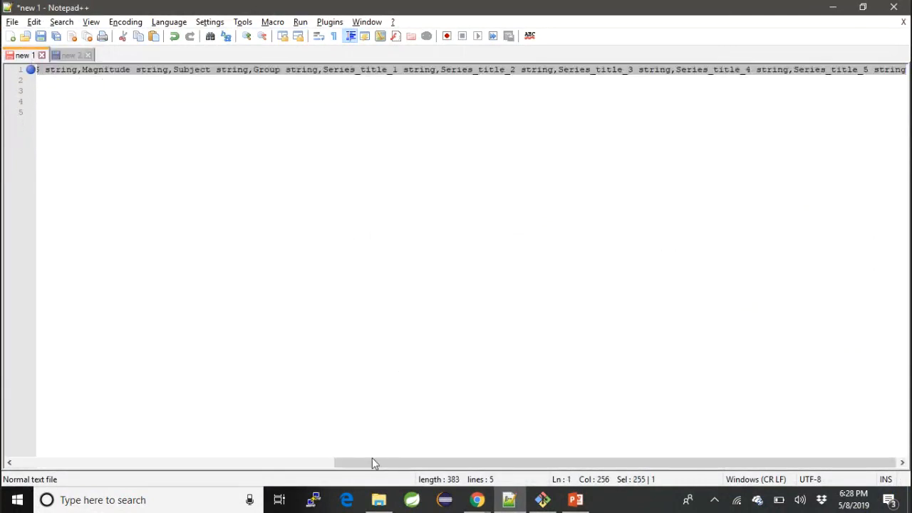
drag(372, 459, 5, 454)
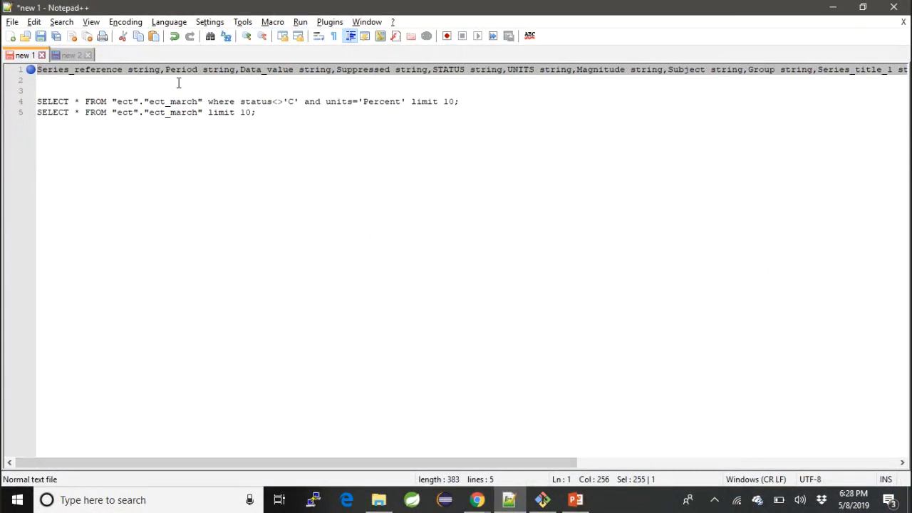
key(alt+Tab)
click(349, 209)
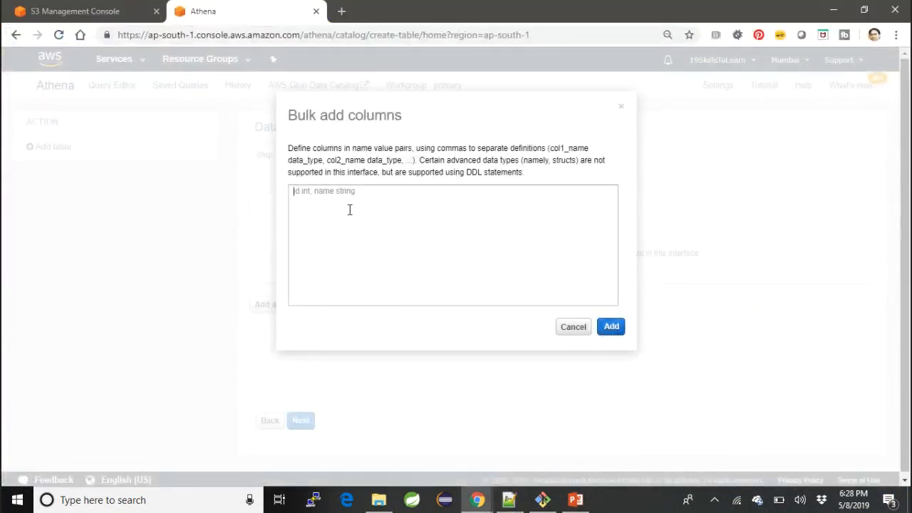
text(Series_reference string,Period string,Data_value string,Suppressed string,STATUS string,UNITS string,Magnitude string,Subject string,Group string,Series_title_1 string,Series_title_2 string,Series_title_3 string,Series_title_4 string,Series_title_5 string)
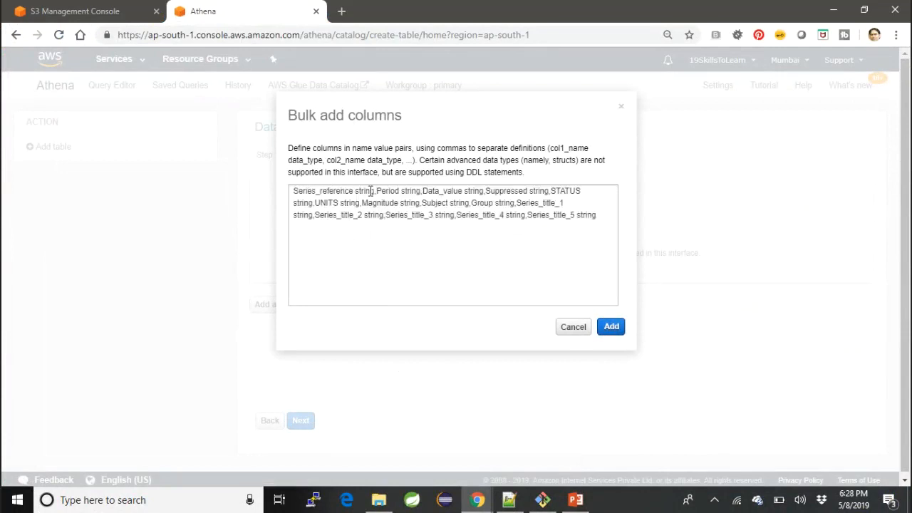
Break the bulk column list so that each definition, from Series_reference to Series_title_5, sits on its own line
double_click(367, 191)
click(376, 191)
key(Return)
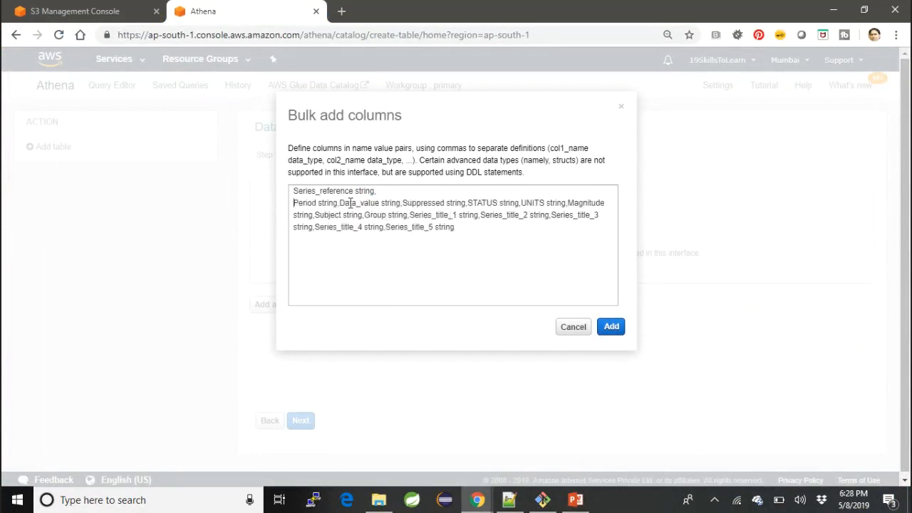
click(339, 203)
key(Return)
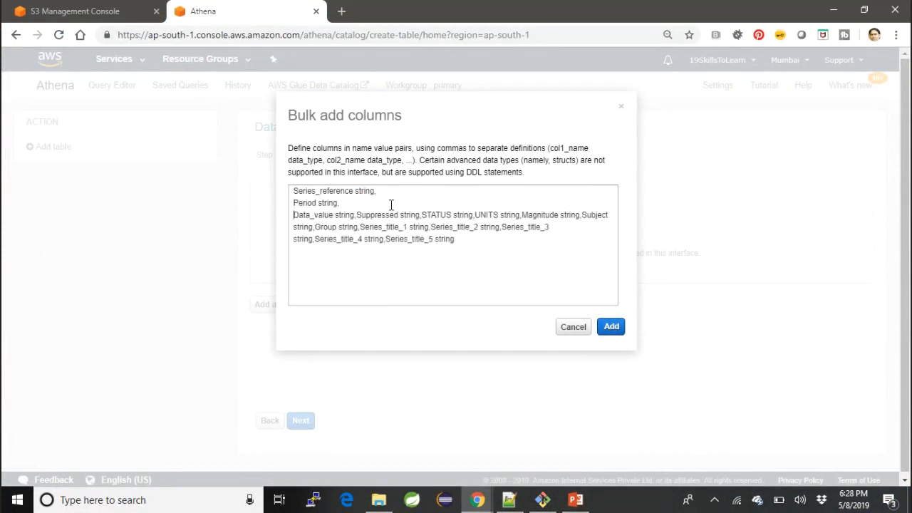
click(356, 215)
key(Return)
click(358, 226)
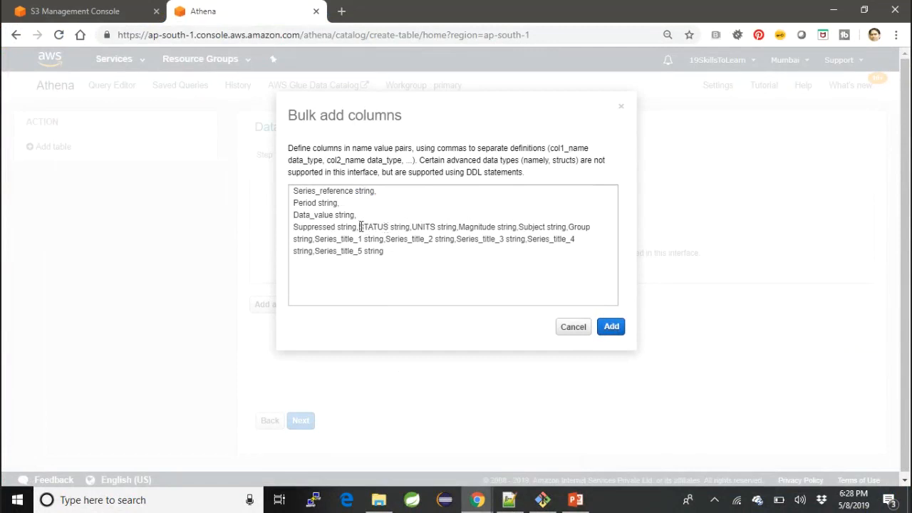
key(Return)
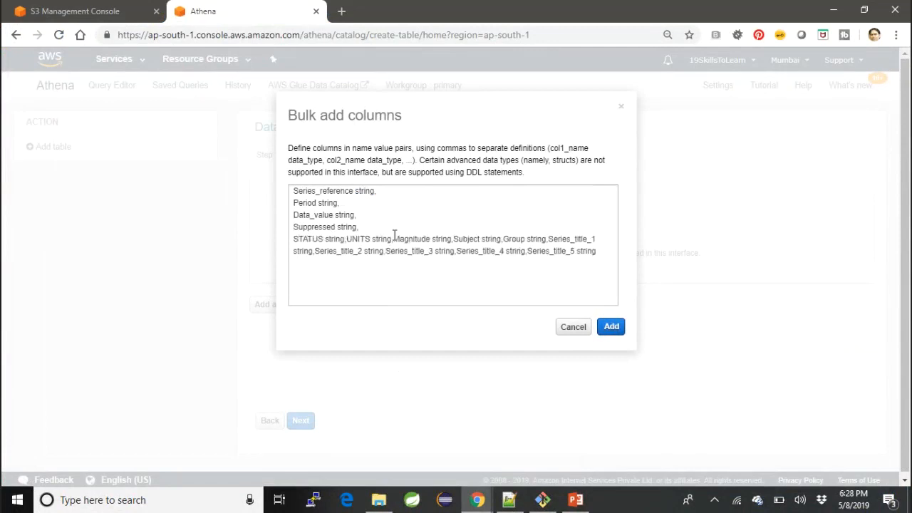
click(348, 239)
key(Return)
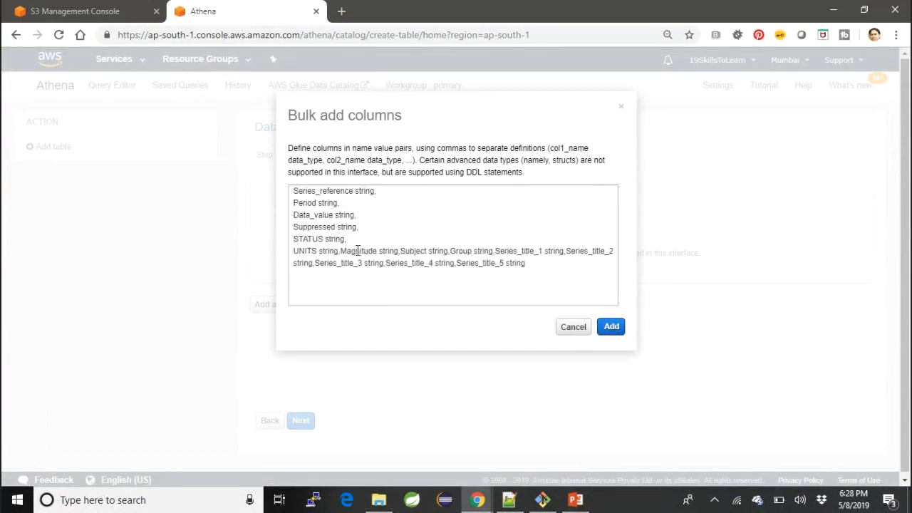
click(340, 251)
key(Return)
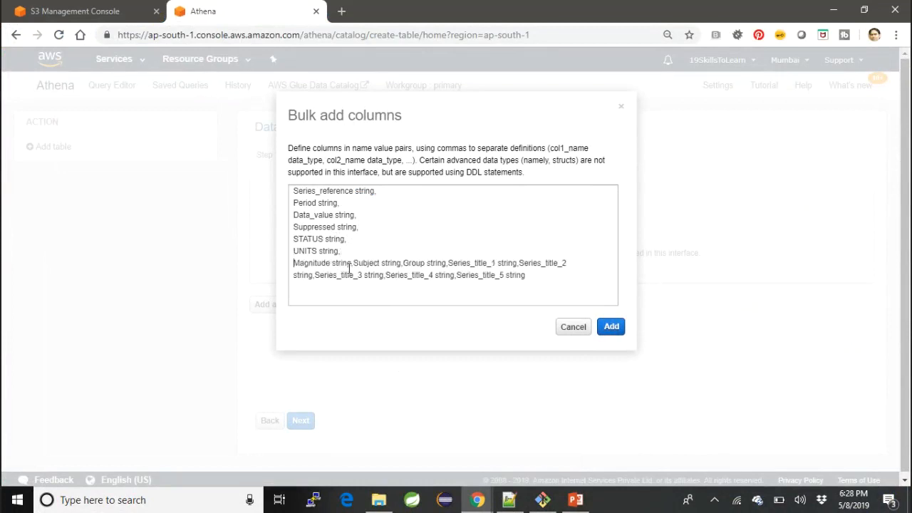
click(354, 263)
key(Return)
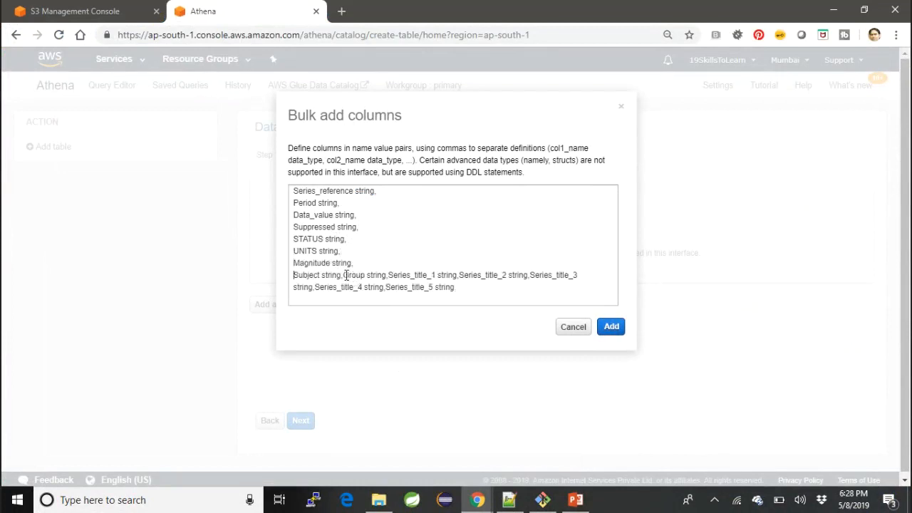
click(343, 275)
key(Return)
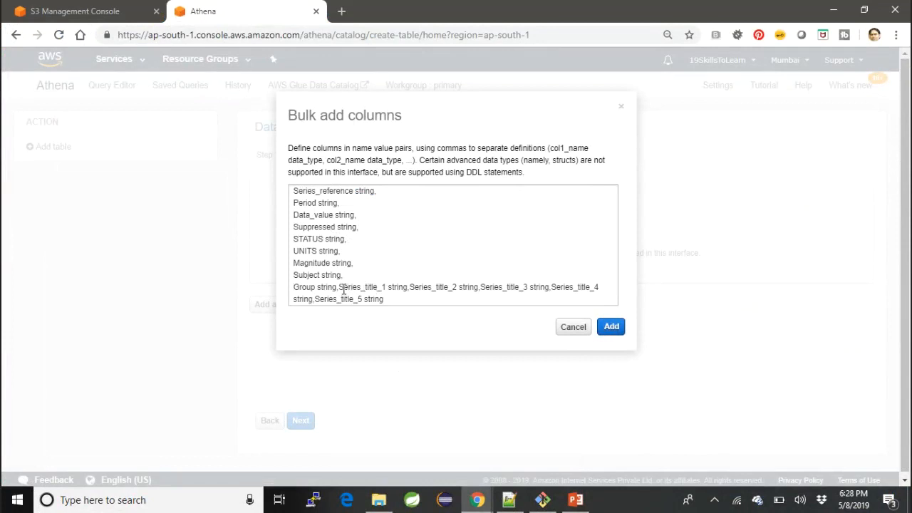
click(340, 287)
key(Return)
scroll(358, 288, down, 1)
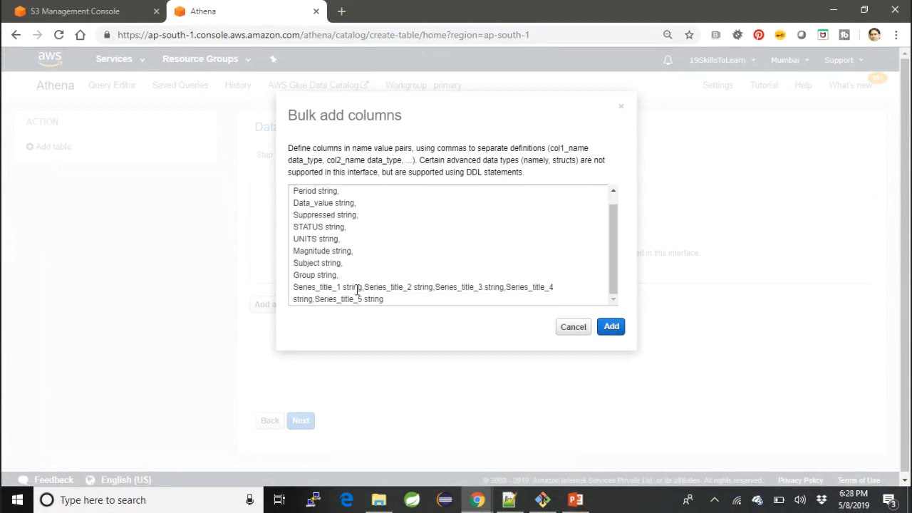
click(366, 289)
key(Return)
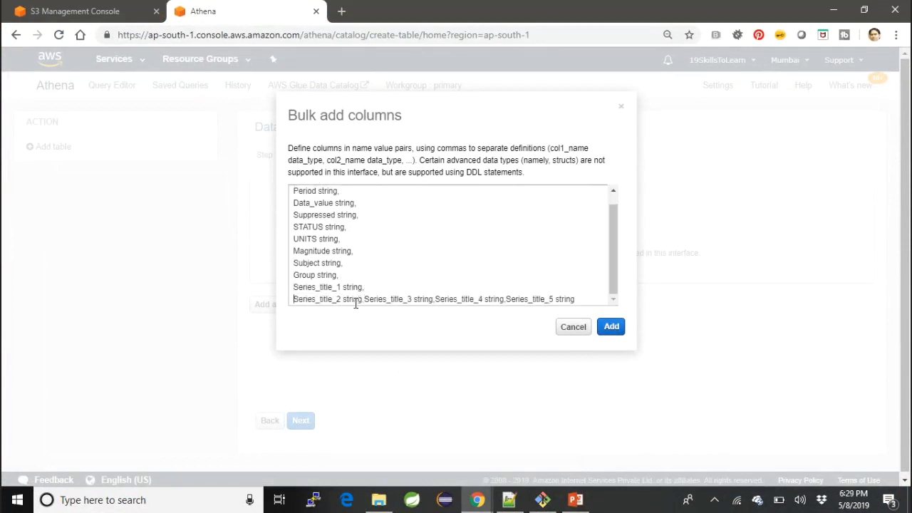
double_click(303, 240)
click(364, 300)
key(Return)
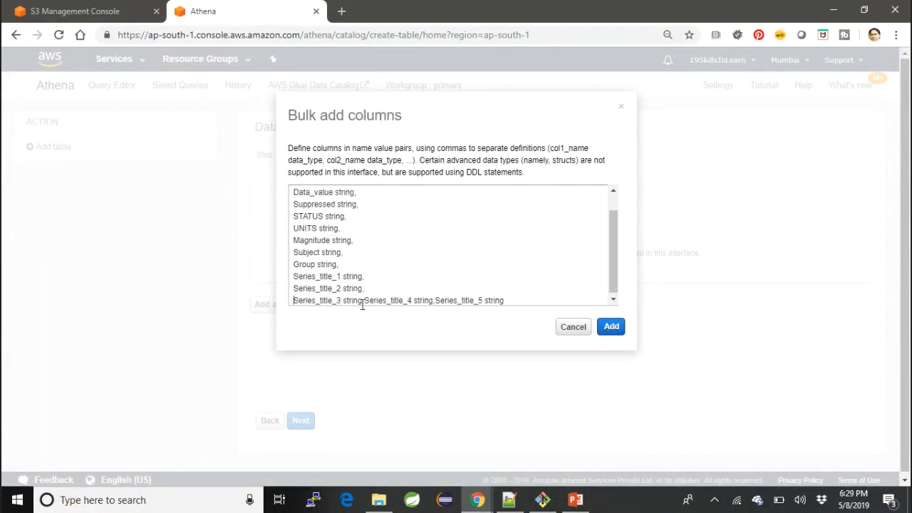
click(365, 300)
key(Return)
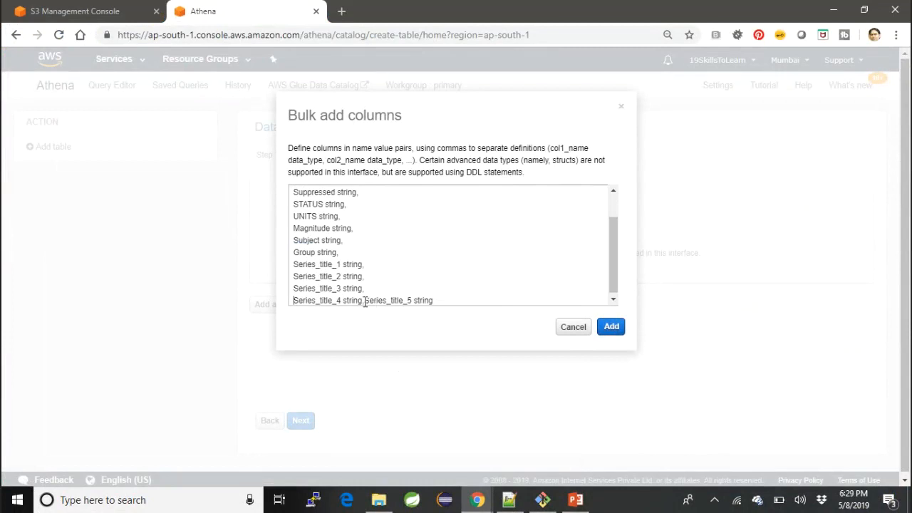
click(364, 300)
key(Return)
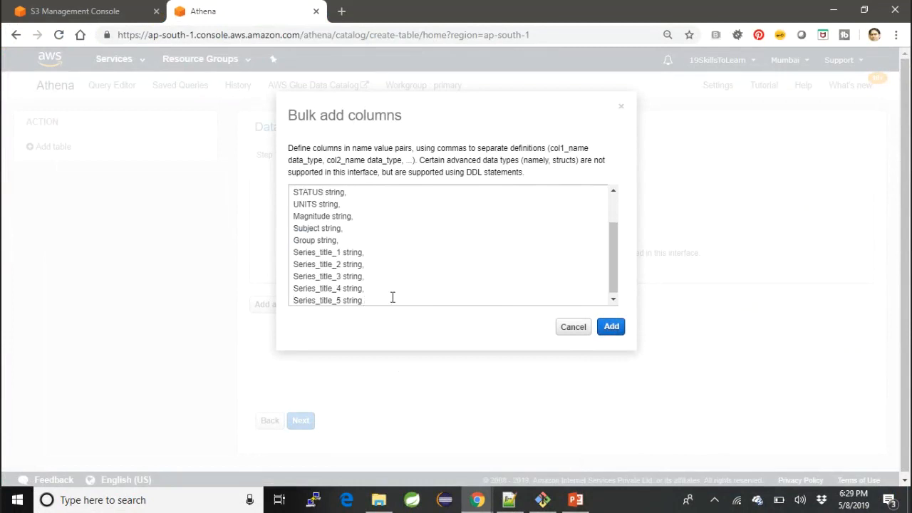
Review the line-separated definitions and add all of the columns to the table
scroll(391, 292, up, 2)
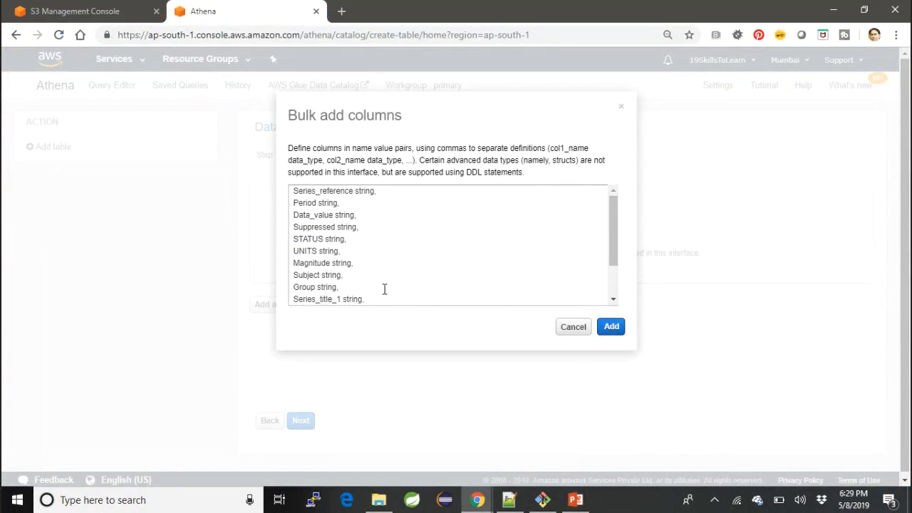
double_click(346, 227)
scroll(444, 270, down, 2)
click(543, 295)
key(BackSpace)
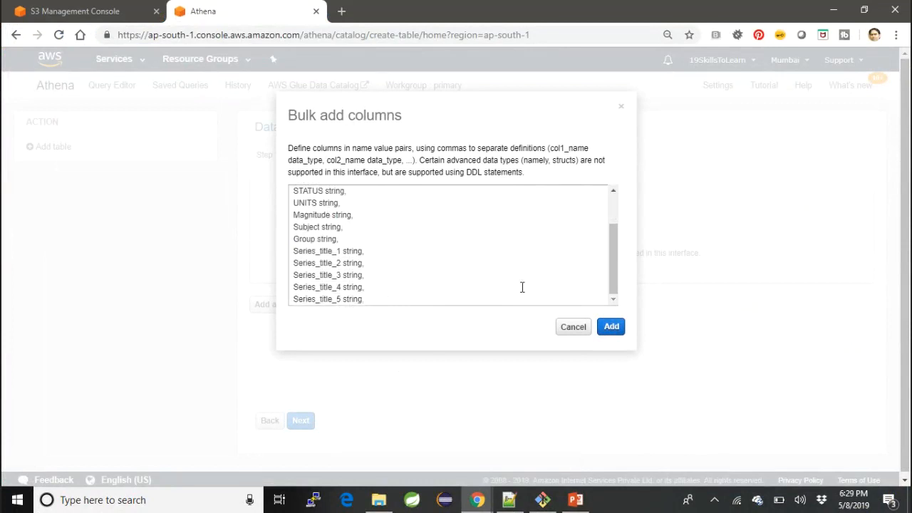
click(611, 327)
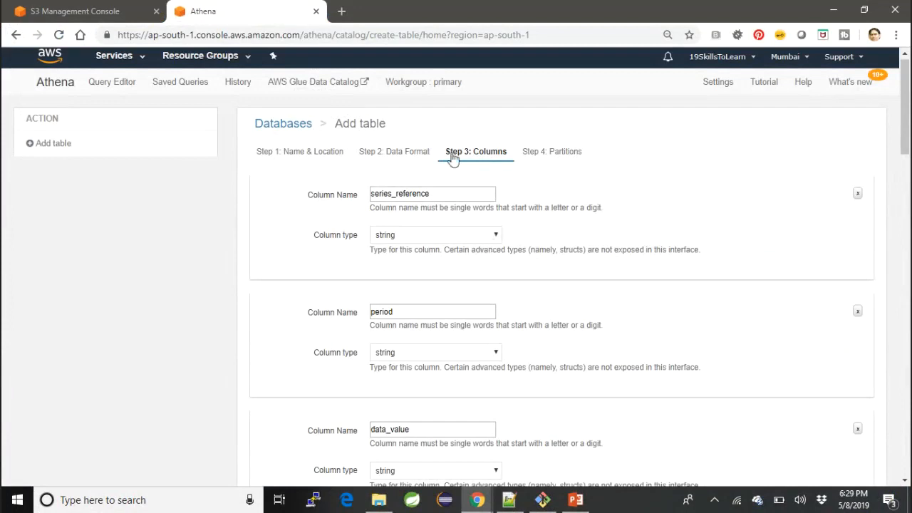
Review the added columns and examine the data types offered for the units column
scroll(452, 279, down, 20)
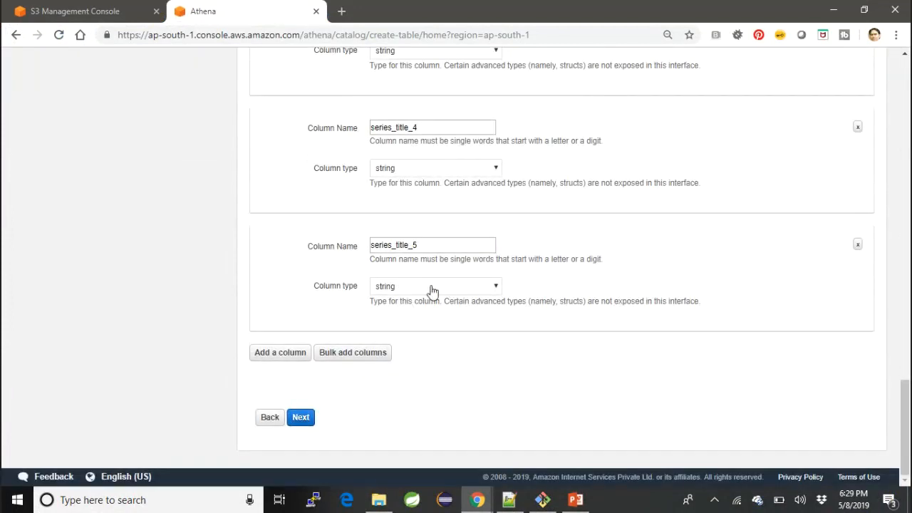
scroll(432, 292, up, 6)
scroll(430, 292, up, 1)
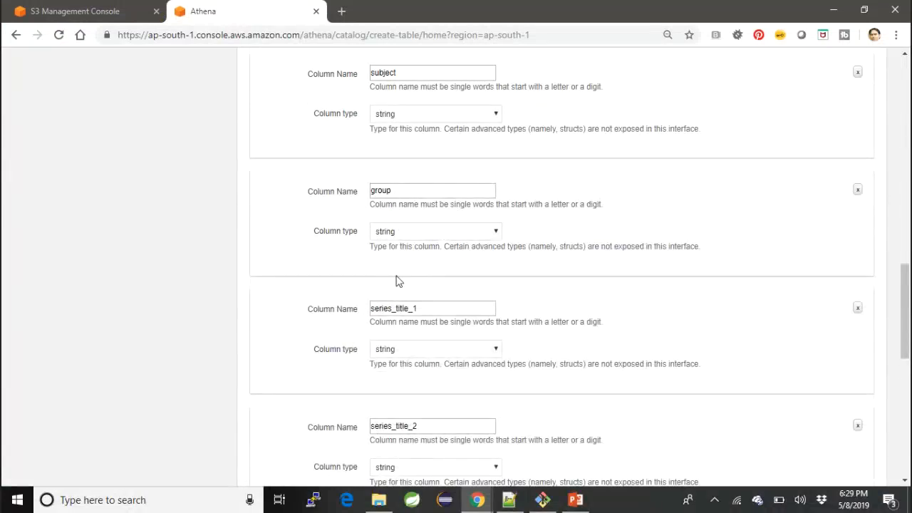
scroll(408, 270, up, 3)
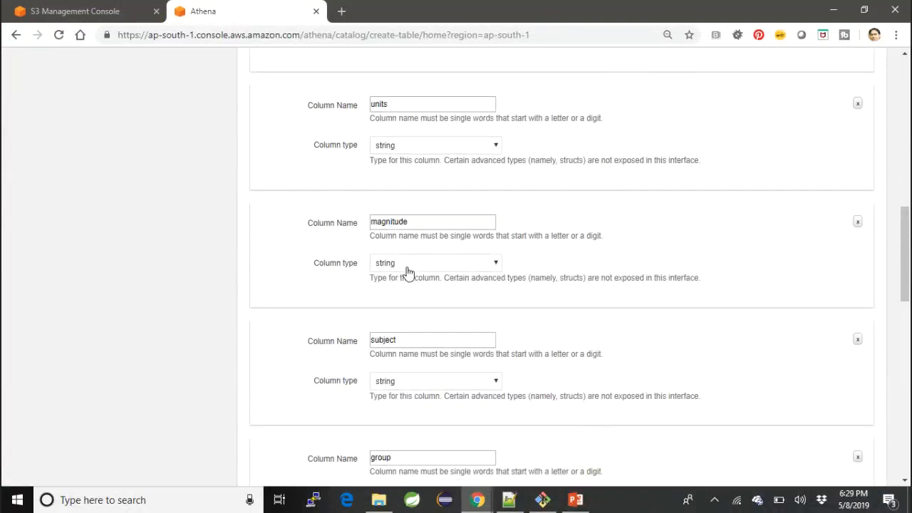
scroll(407, 271, up, 2)
click(414, 279)
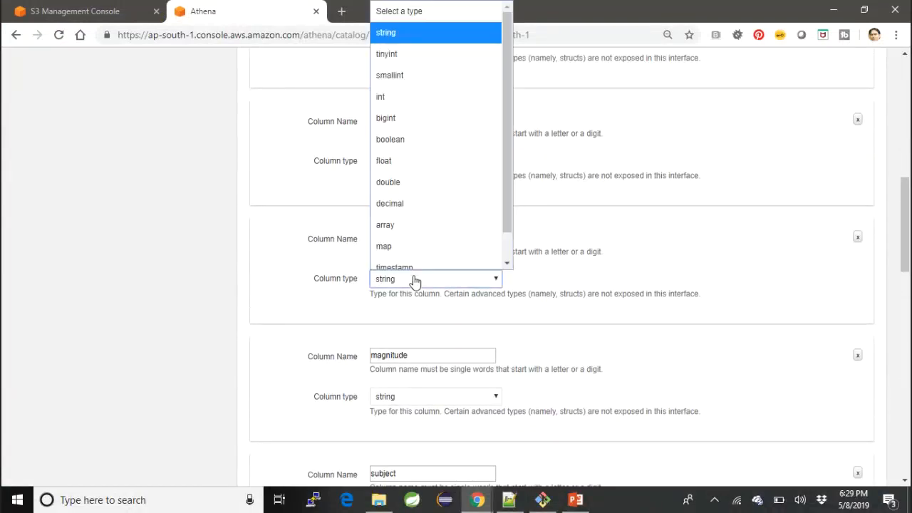
scroll(413, 193, down, 1)
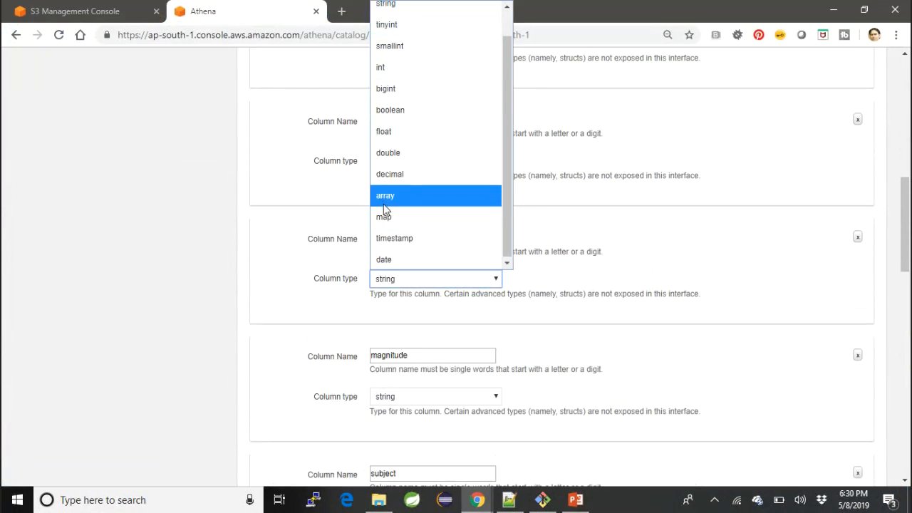
scroll(381, 60, up, 1)
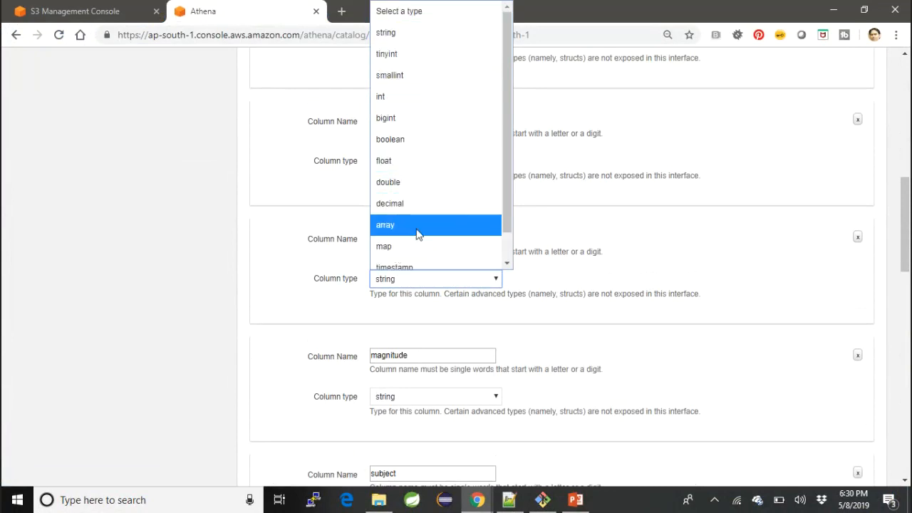
scroll(418, 234, down, 1)
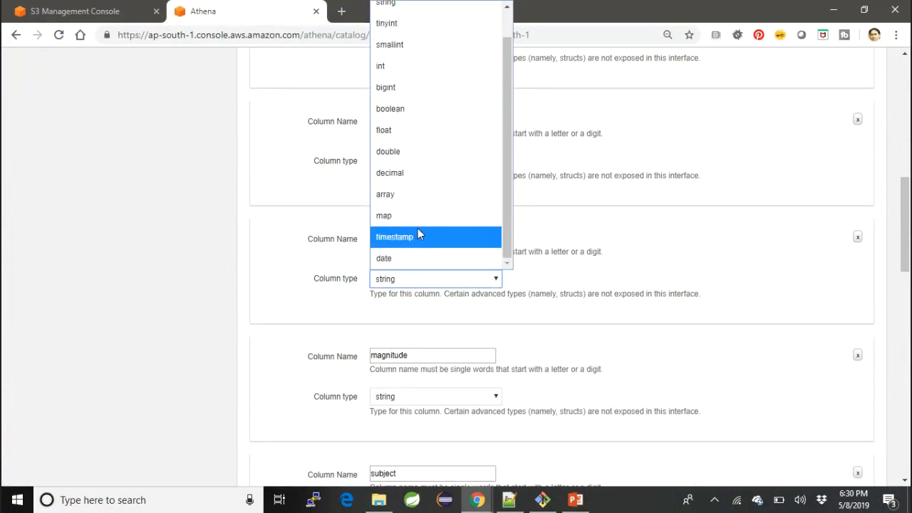
click(332, 322)
Accept the column list, skip the optional partitions and create the table
scroll(332, 322, down, 8)
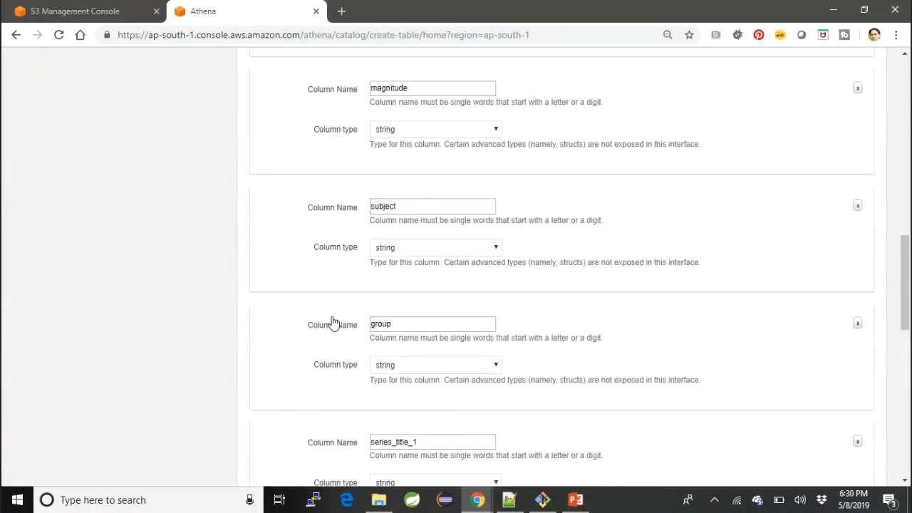
scroll(332, 322, down, 4)
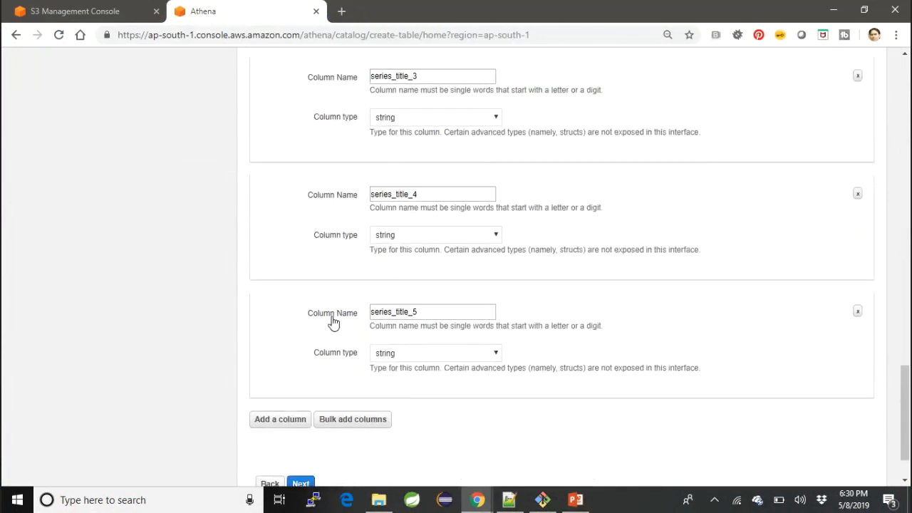
scroll(335, 425, down, 1)
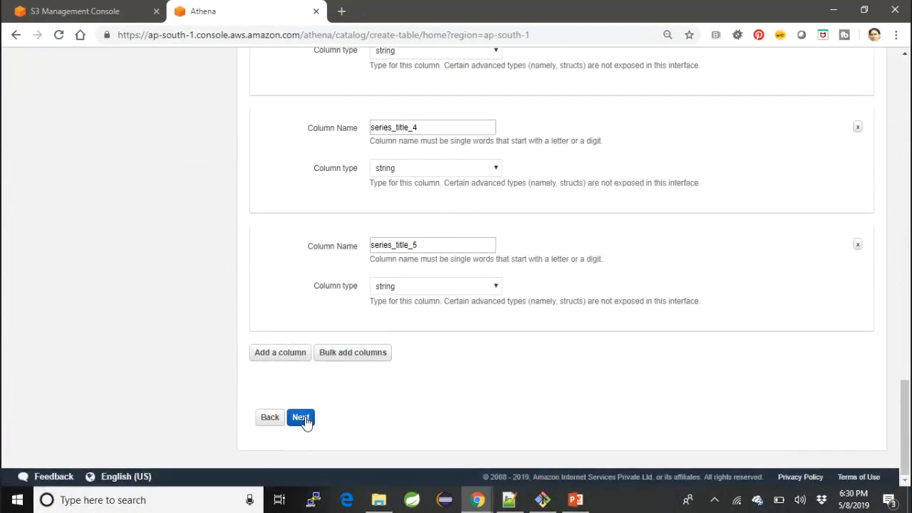
click(303, 420)
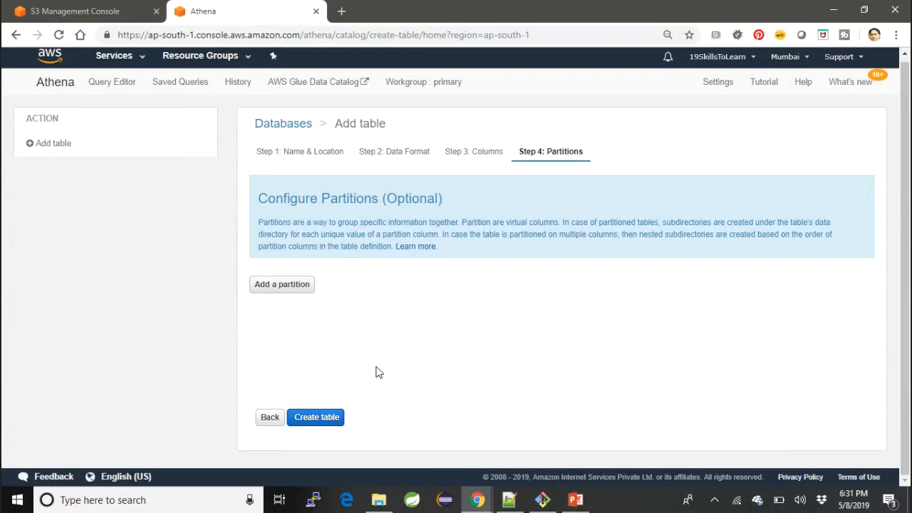
click(330, 425)
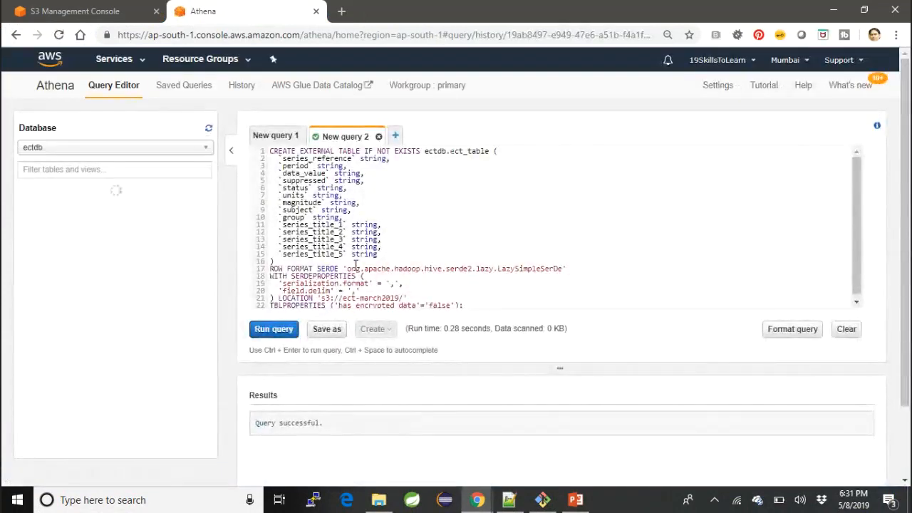
drag(328, 424, 252, 423)
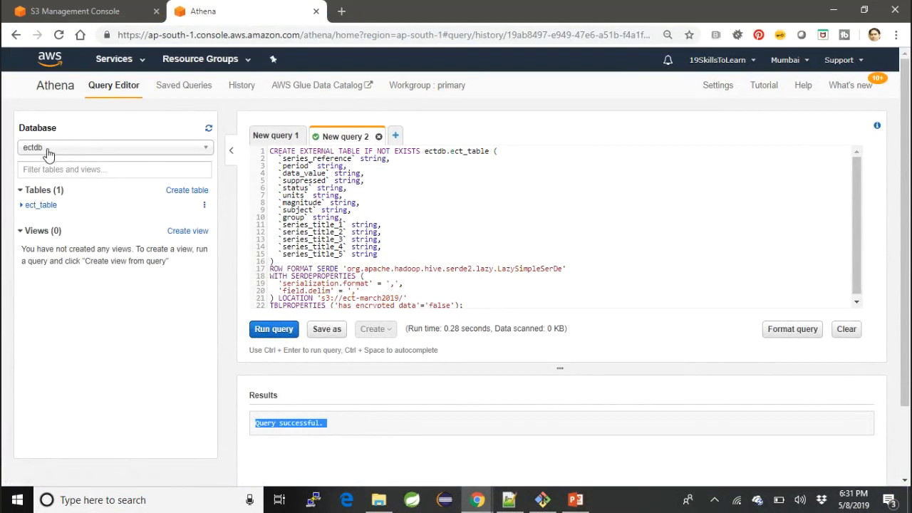
Expand ect_table to show its columns and preview the table's data
click(22, 206)
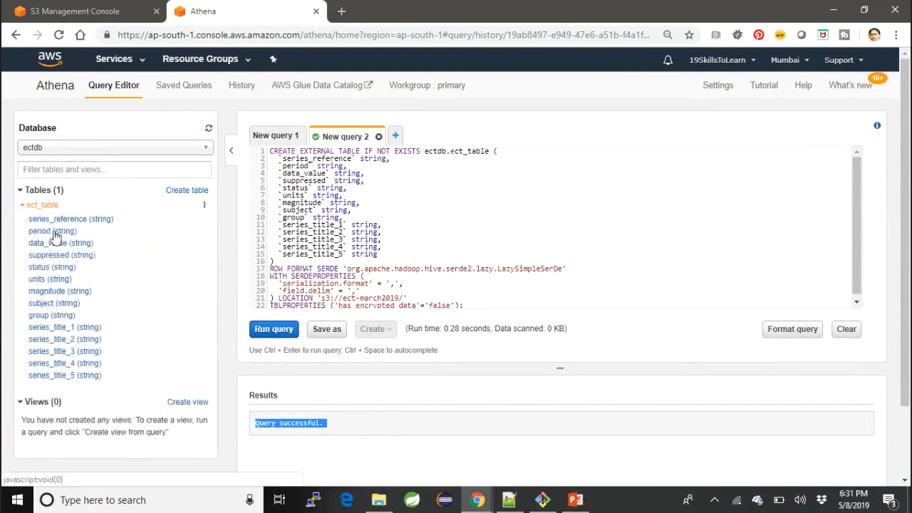
click(204, 208)
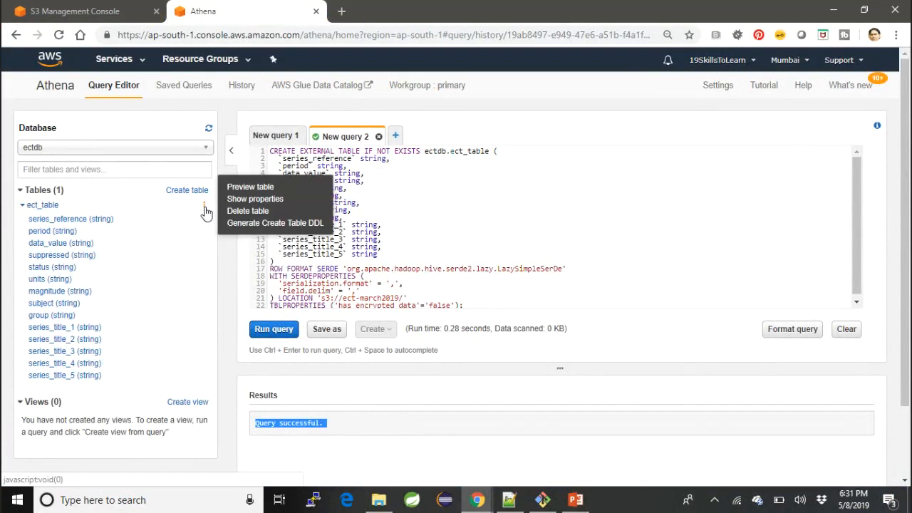
click(279, 190)
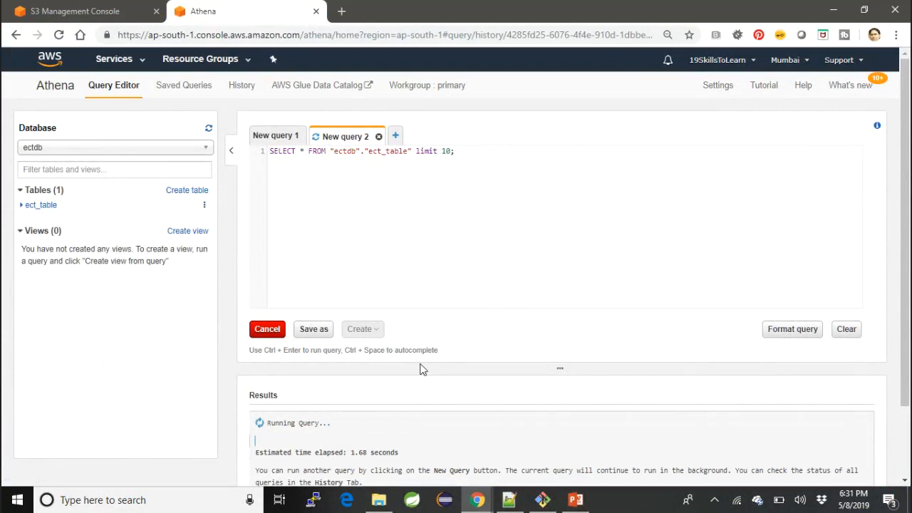
Examine the parts of the preview query: the SELECT and FROM keywords, the source table and the limit clause
drag(456, 151, 260, 151)
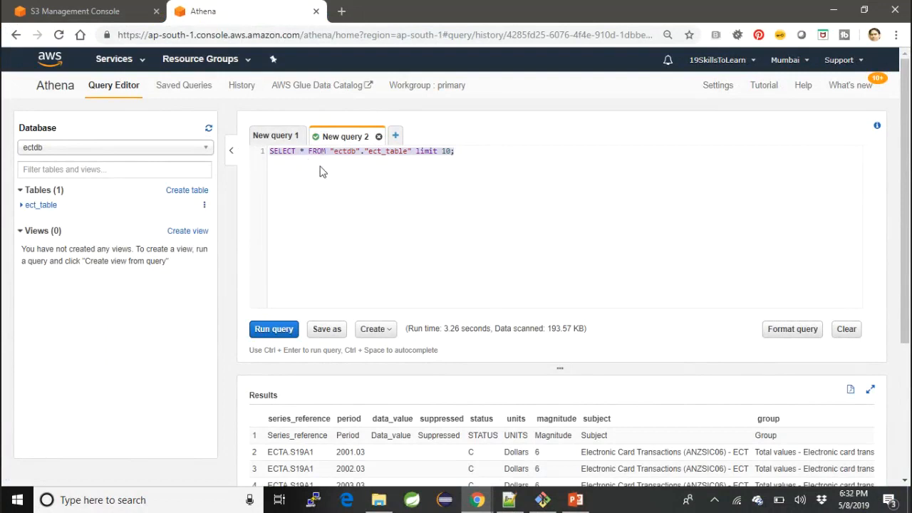
double_click(288, 154)
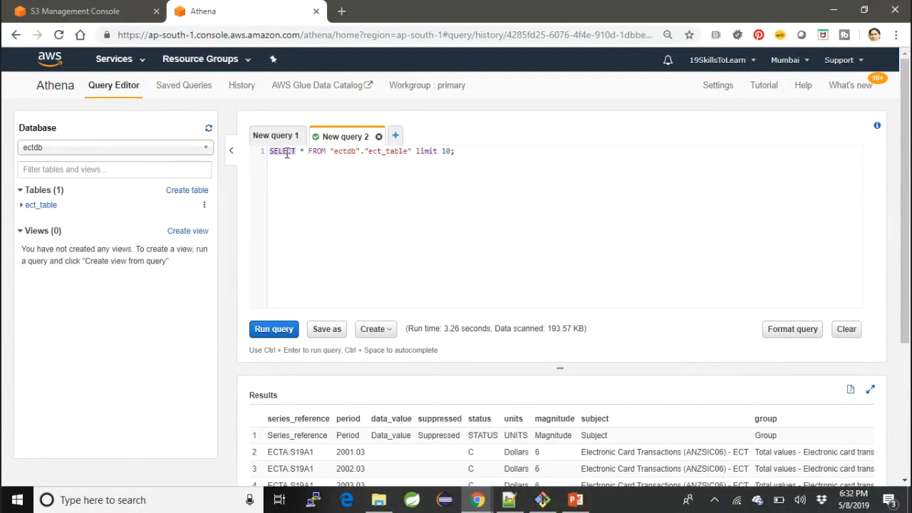
click(300, 154)
double_click(317, 152)
drag(335, 152, 412, 152)
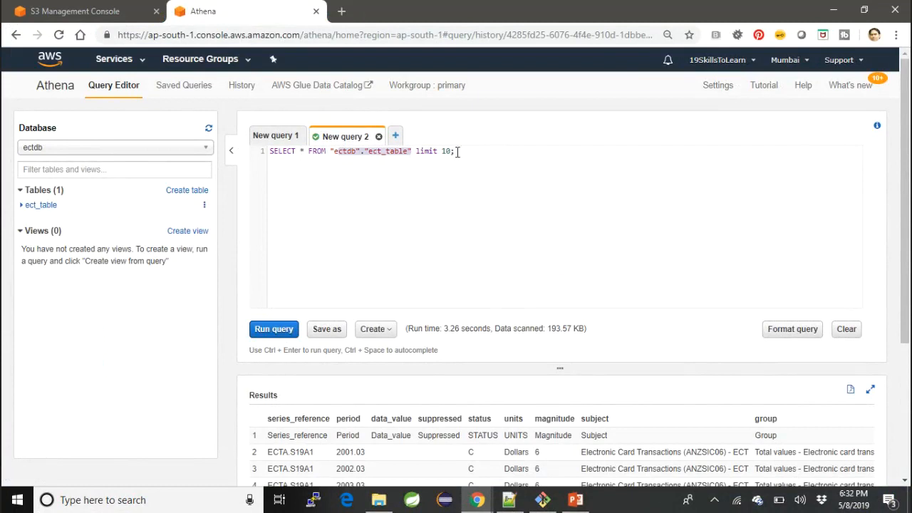
double_click(430, 152)
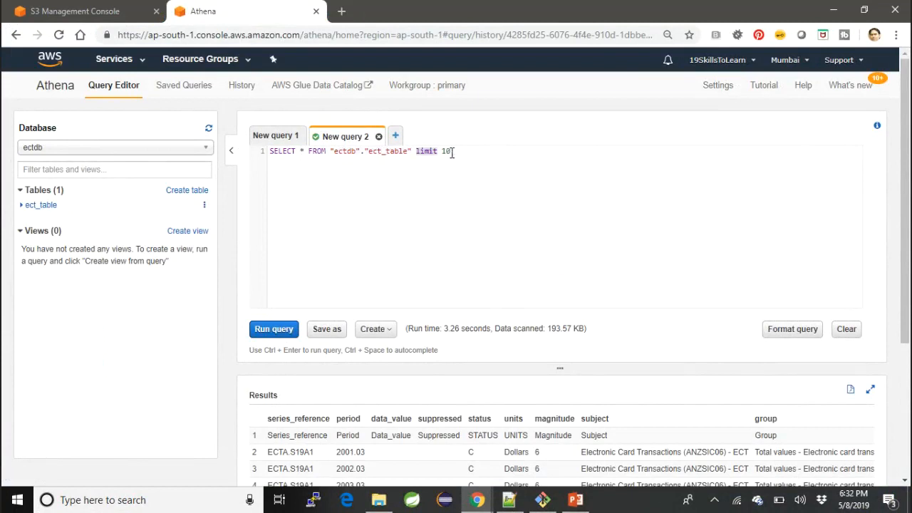
drag(452, 152, 411, 152)
Set the query's row limit to 100 and run it on ect_table
click(446, 153)
text(0)
scroll(488, 402, down, 2)
scroll(487, 398, down, 1)
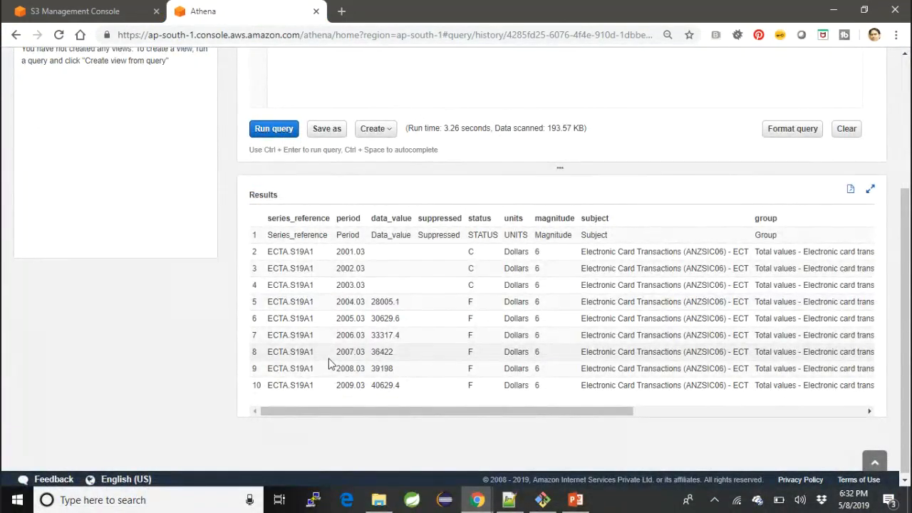
scroll(325, 362, up, 3)
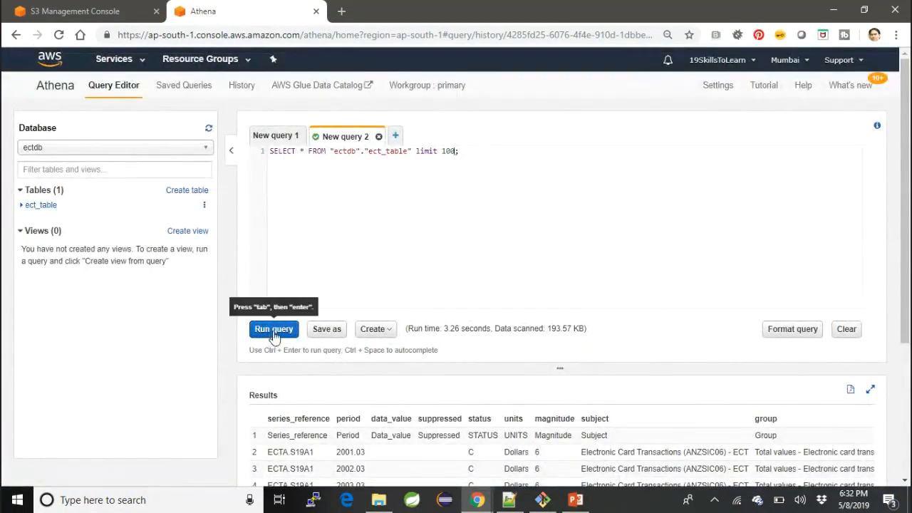
click(273, 330)
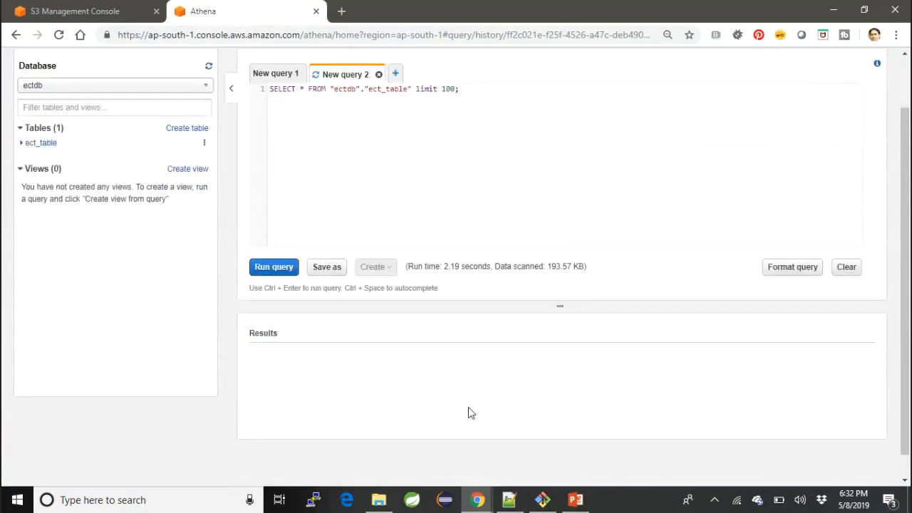
Check the query's results, run time and amount of data scanned
scroll(469, 407, down, 1)
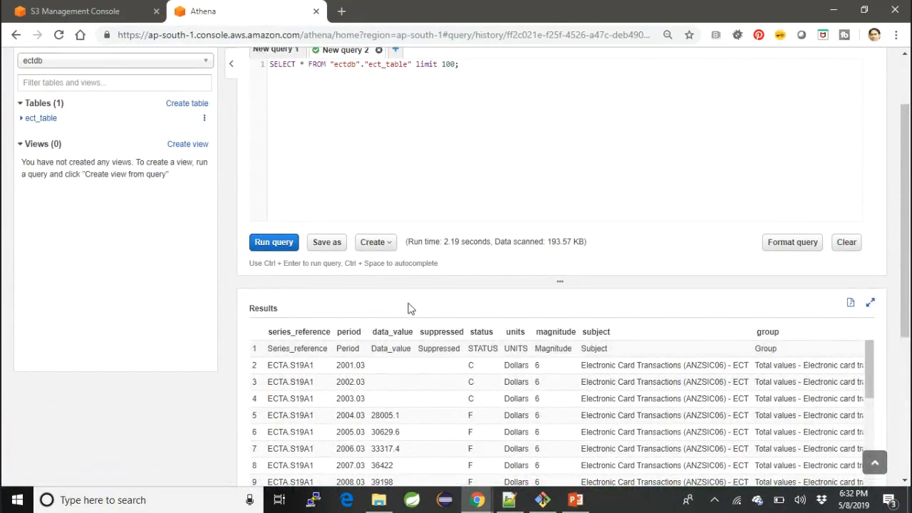
drag(407, 242, 587, 244)
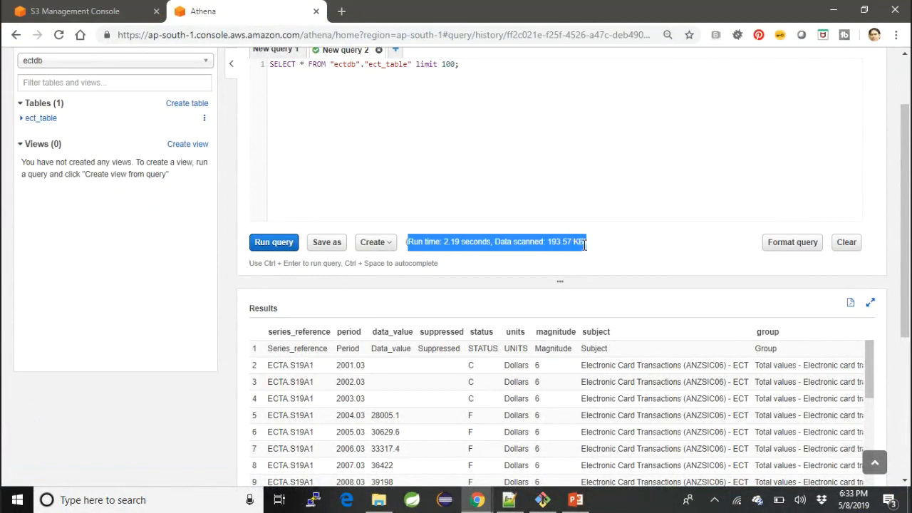
click(445, 242)
drag(444, 242, 491, 242)
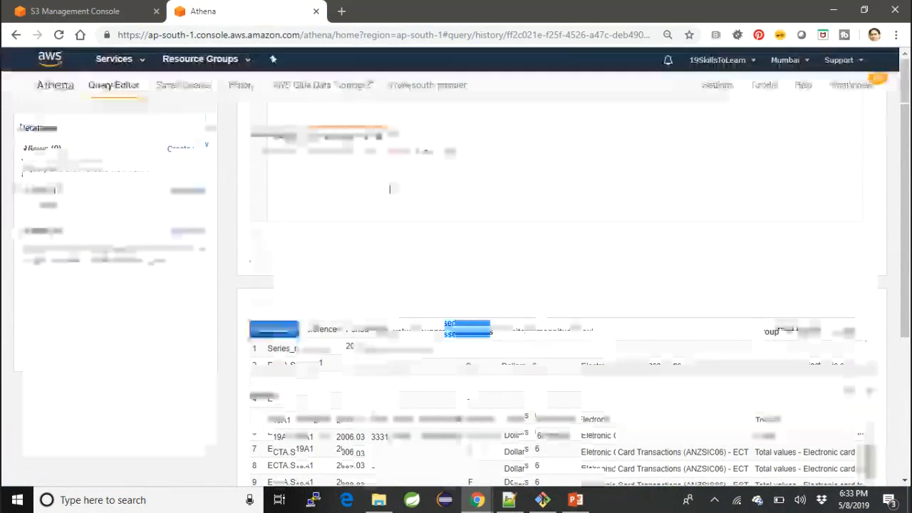
Open two additional query tabs in the query editor
scroll(397, 174, up, 2)
click(396, 135)
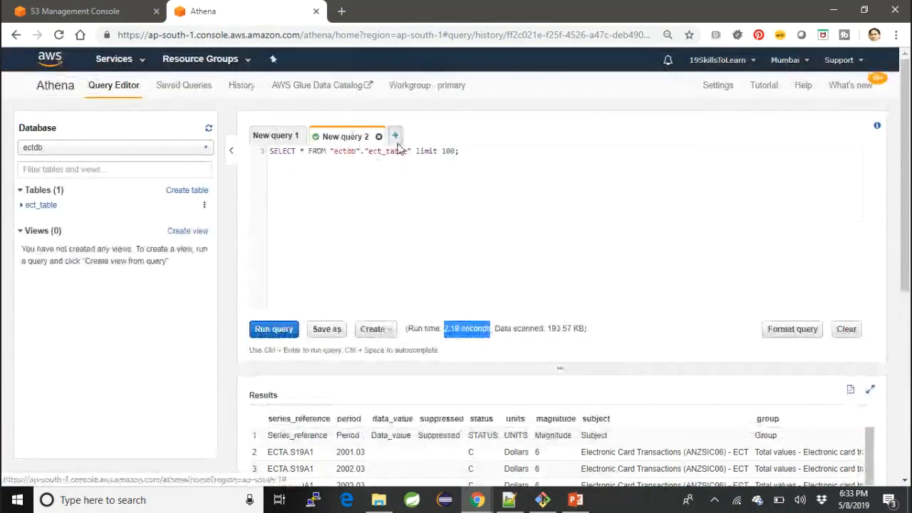
click(464, 136)
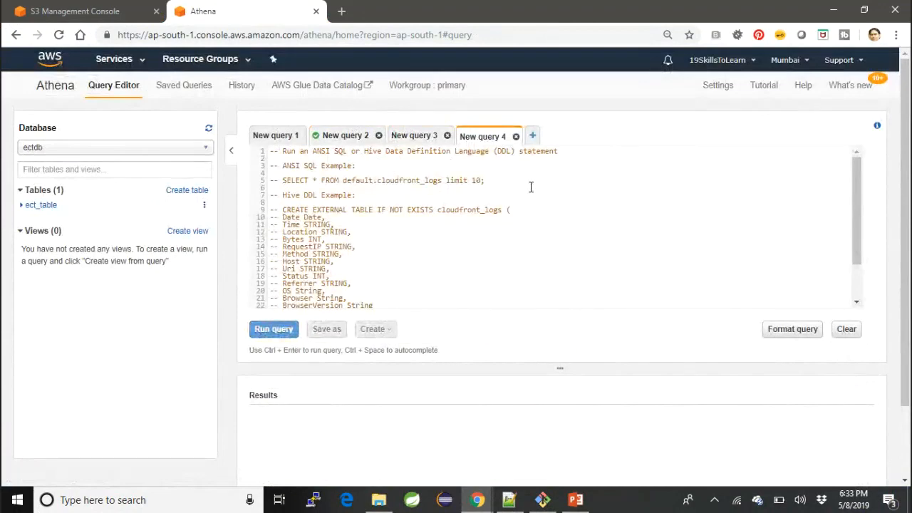
Return to New query 2 and look through the rows returned from ect_table
click(345, 136)
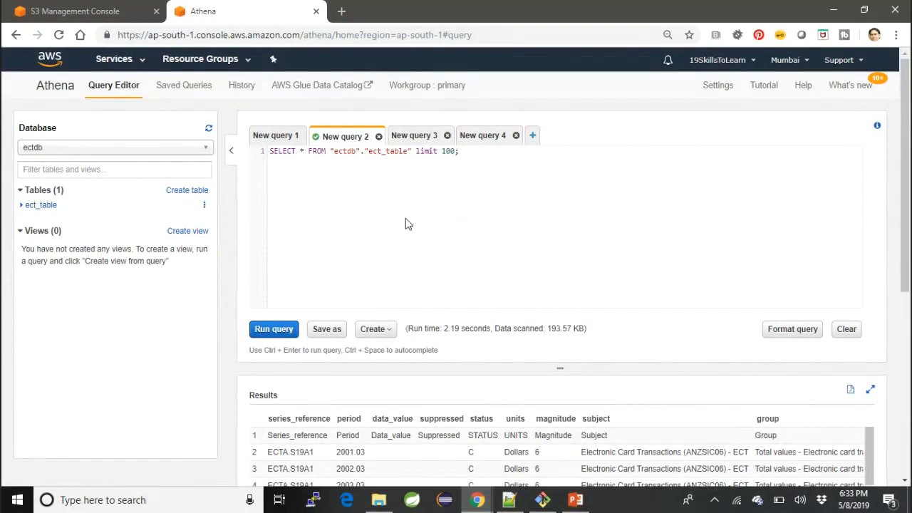
scroll(453, 318, down, 1)
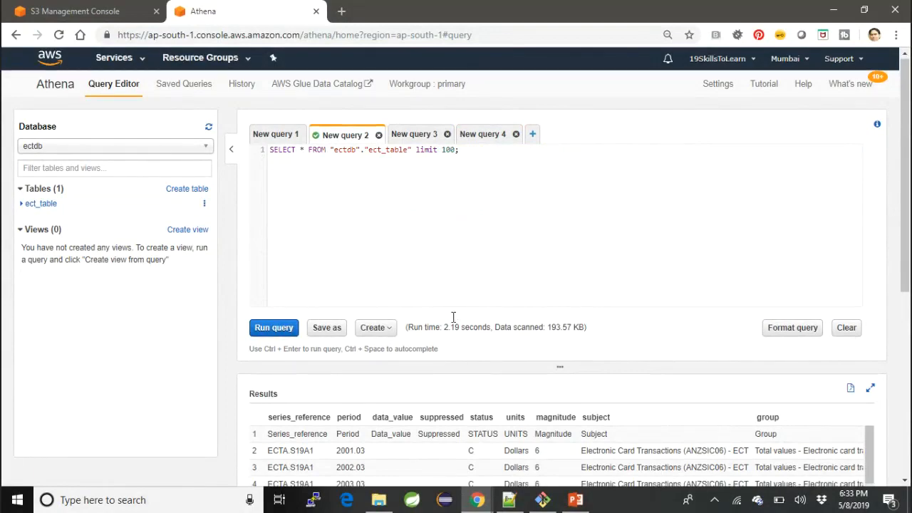
scroll(453, 318, down, 1)
scroll(432, 380, down, 7)
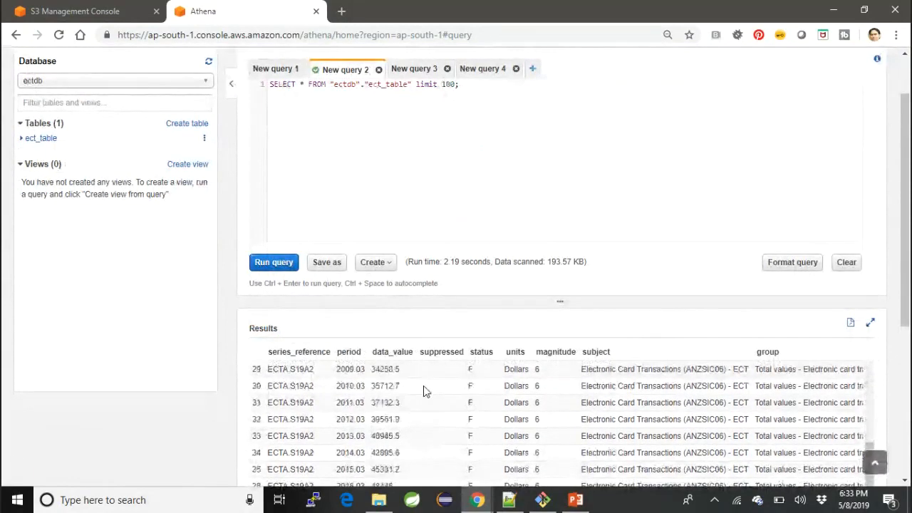
scroll(423, 391, down, 13)
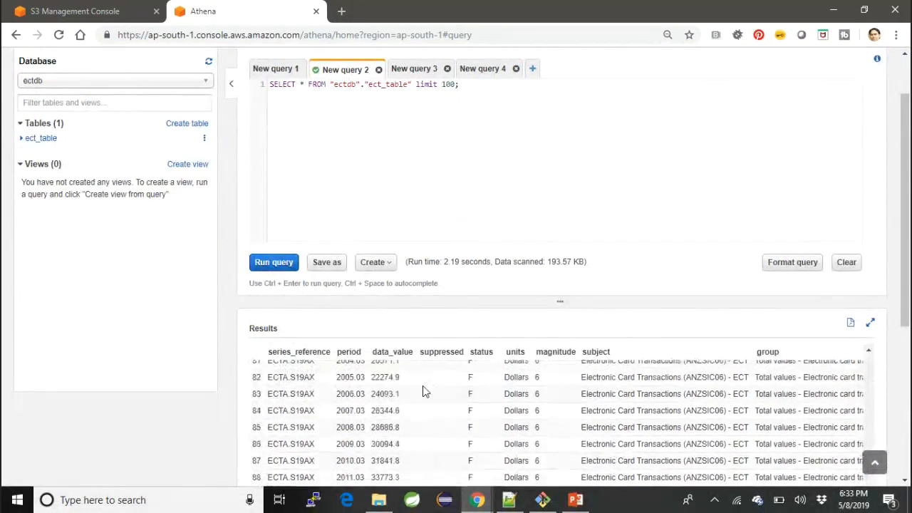
scroll(421, 391, down, 3)
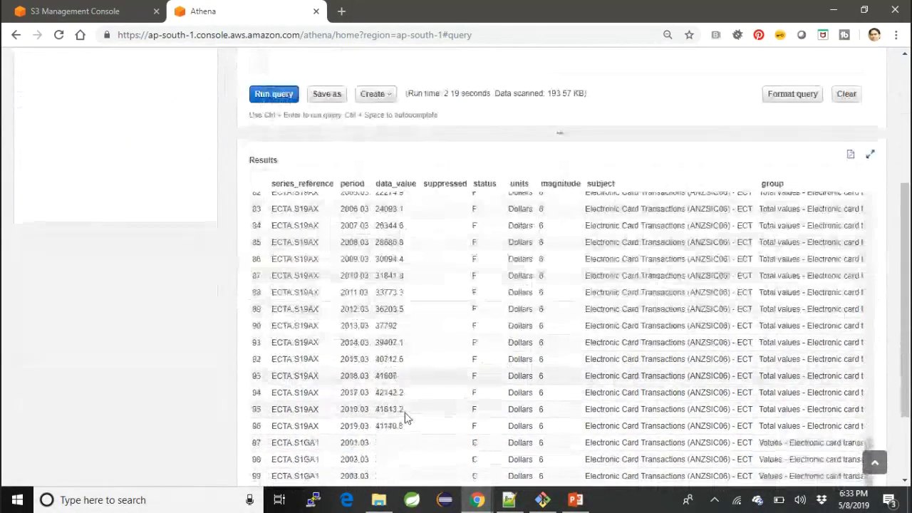
scroll(388, 385, down, 2)
scroll(373, 381, up, 14)
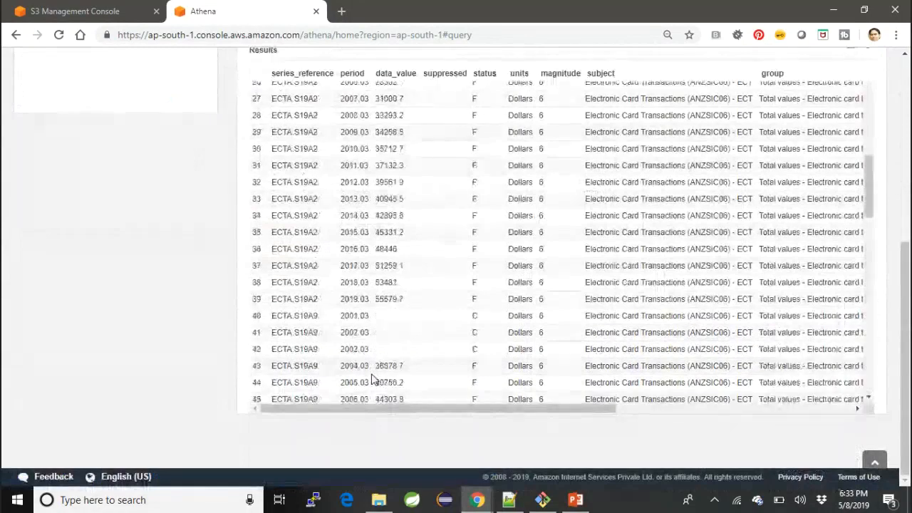
scroll(373, 380, up, 10)
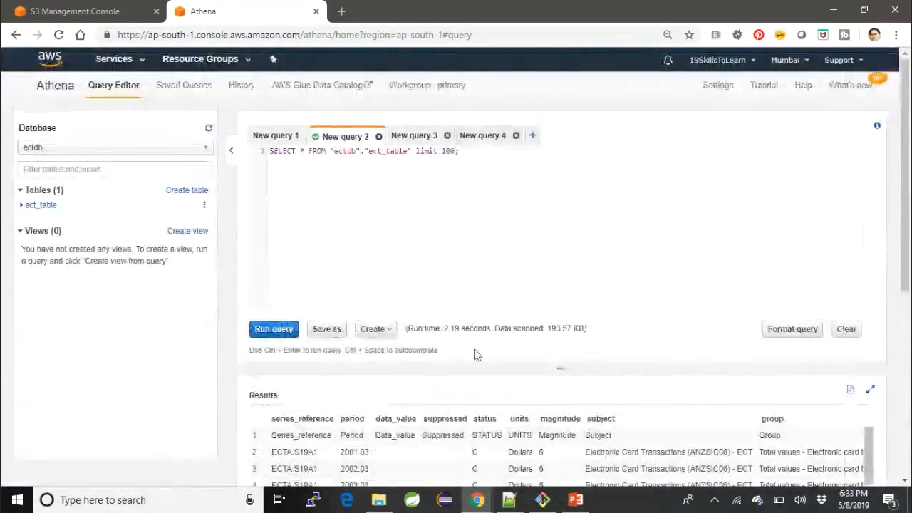
Examine the status column across the unfiltered ect_table result rows, from the first row towards the last
scroll(473, 352, down, 2)
scroll(476, 347, down, 1)
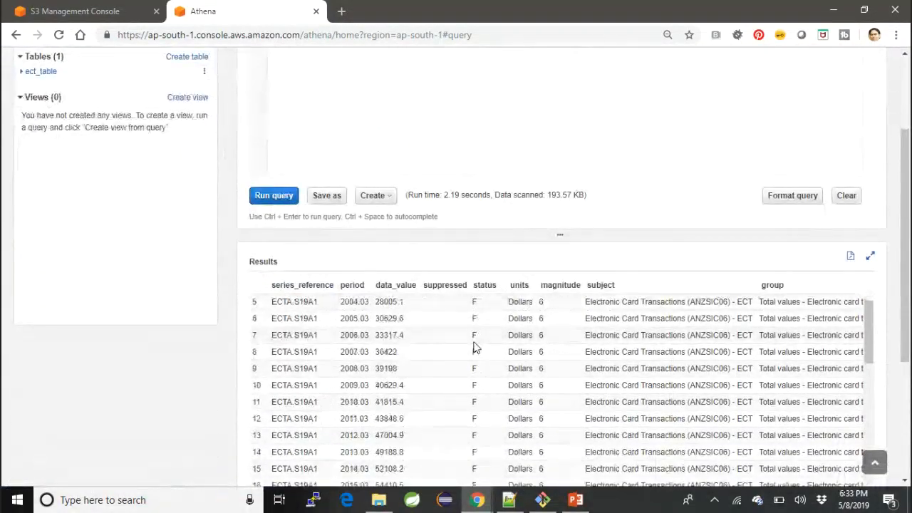
scroll(476, 348, up, 1)
scroll(476, 350, down, 9)
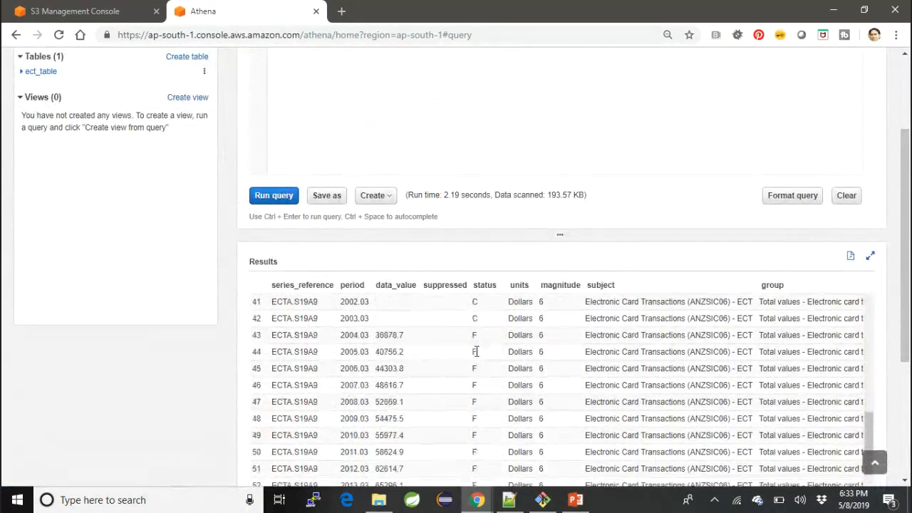
scroll(476, 351, down, 10)
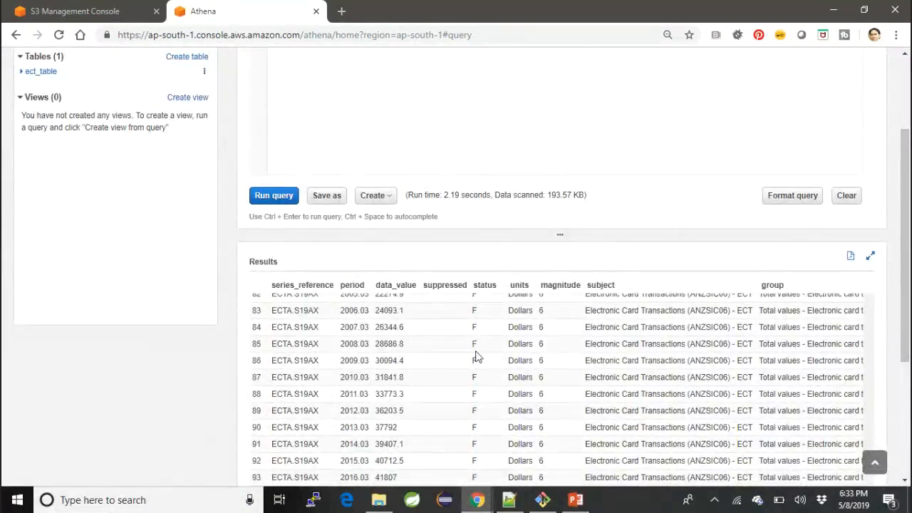
scroll(476, 353, up, 20)
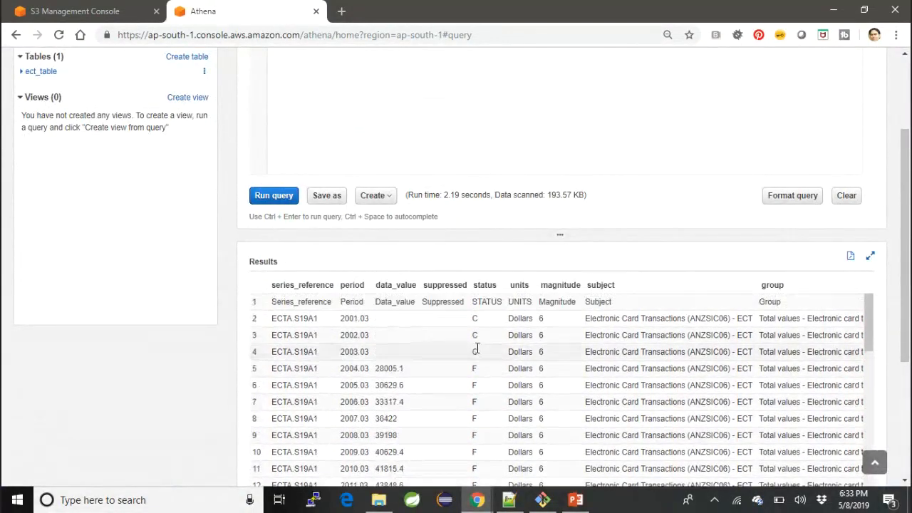
scroll(491, 138, up, 3)
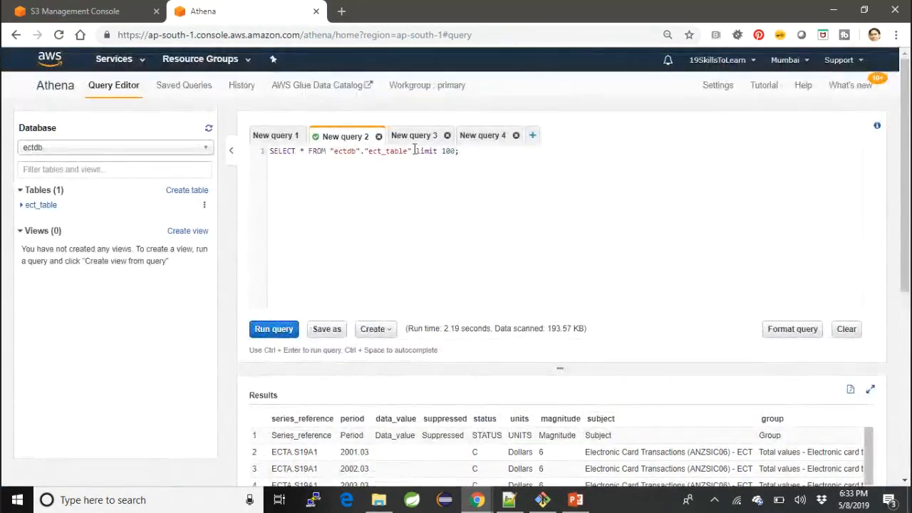
Add the condition where status = 'F' before the row limit in the ect_table query and run it
click(414, 151)
text(where)
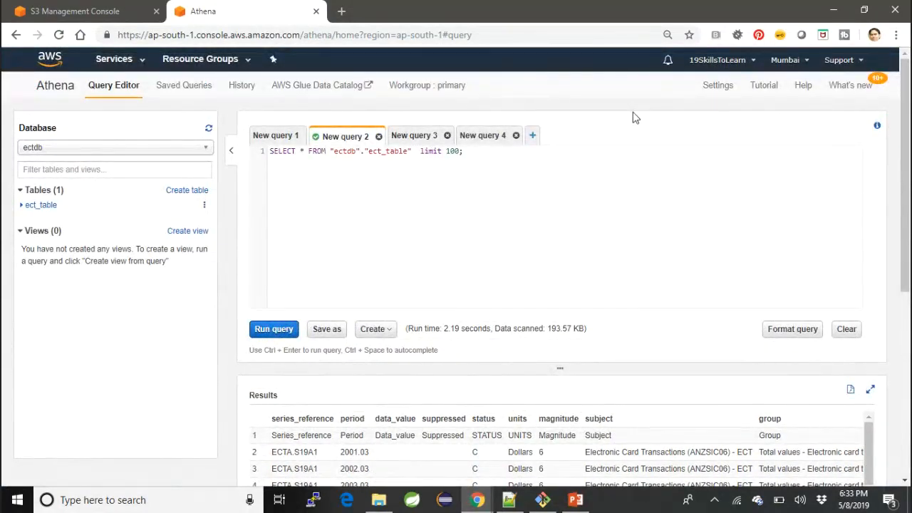
text( statau)
key(BackSpace)
key(BackSpace)
text(us = 'F)
click(290, 332)
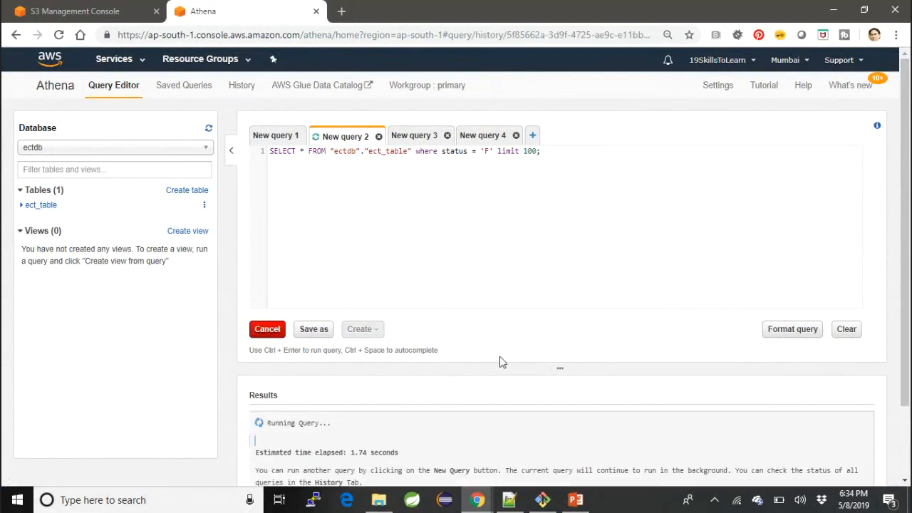
Review all rows returned for the status 'F' filter, checking the status and units columns
scroll(512, 348, down, 2)
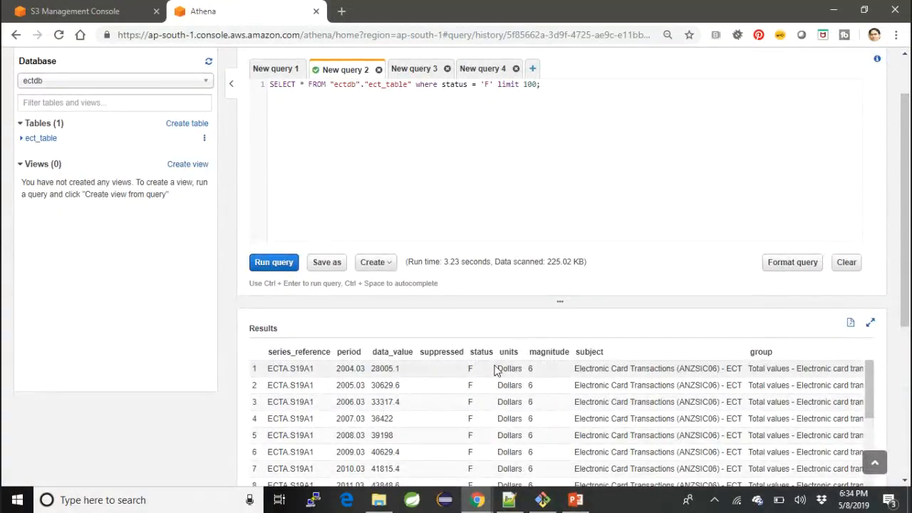
scroll(497, 371, down, 9)
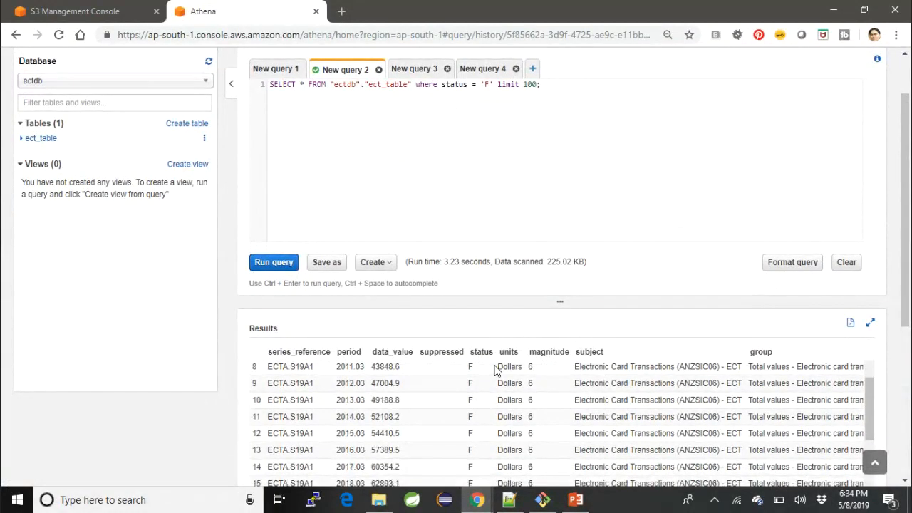
scroll(528, 407, down, 10)
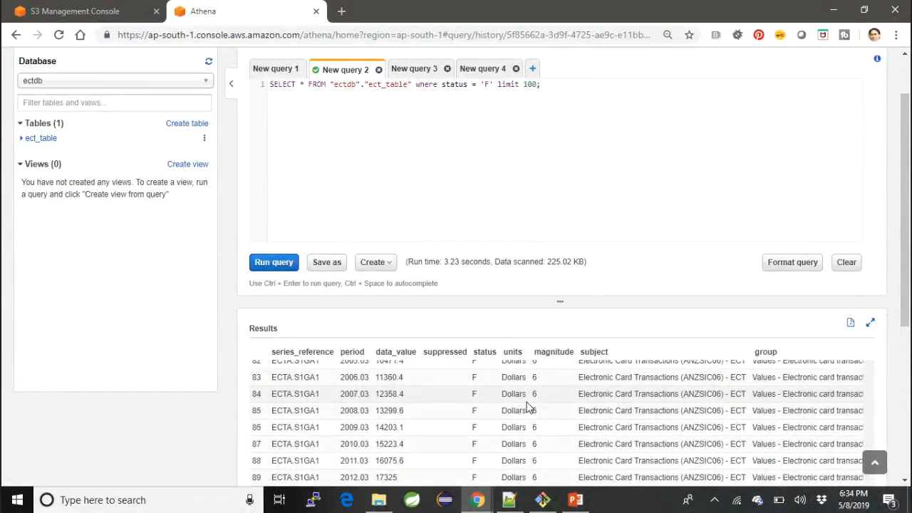
scroll(322, 428, down, 4)
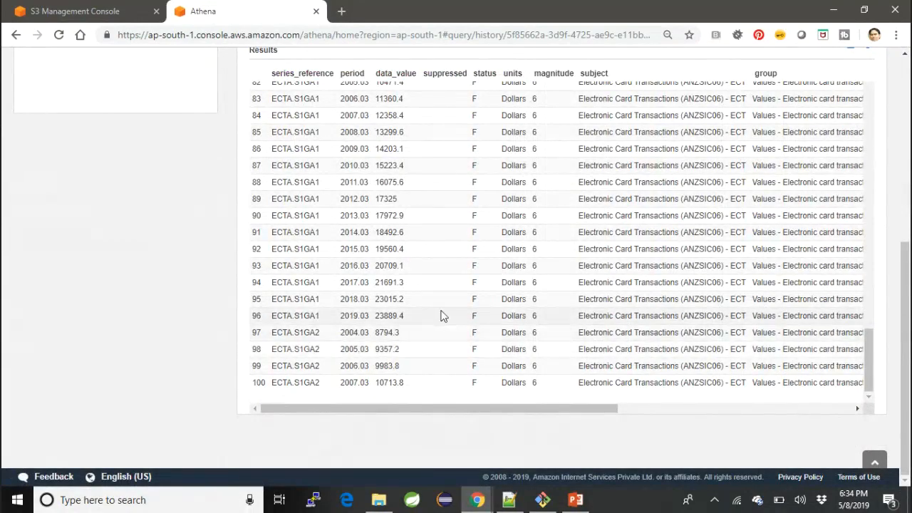
scroll(451, 288, up, 19)
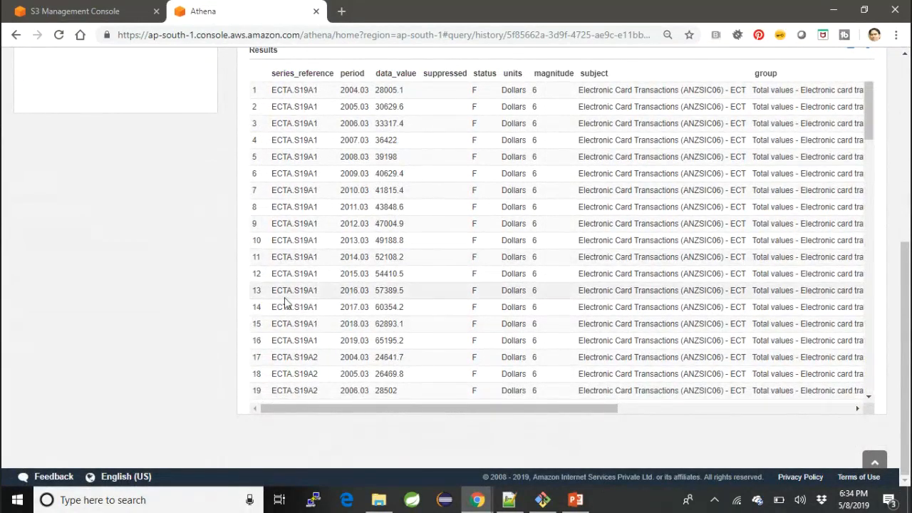
scroll(250, 271, up, 5)
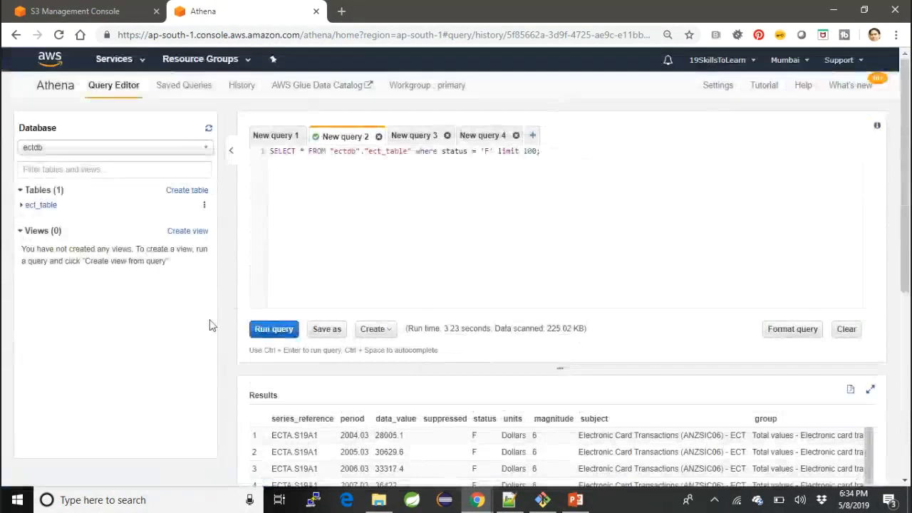
Extend the query's filter with and units = 'Percent' after the status condition and run it
click(493, 151)
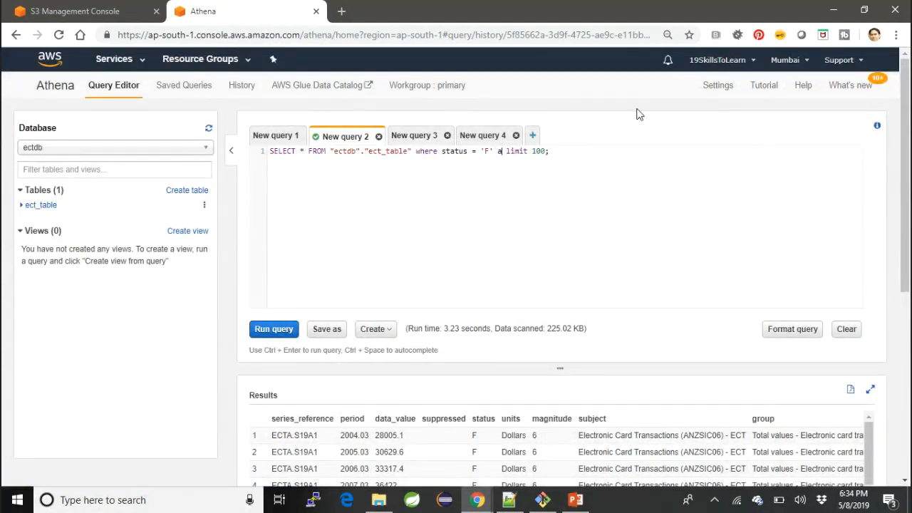
text(and)
text(units)
text(= 'Percent)
click(274, 329)
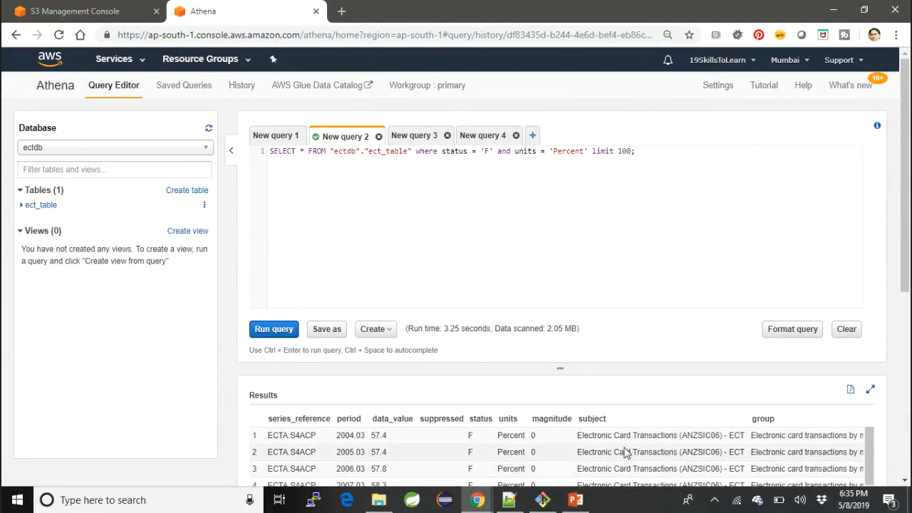
Shrink the SQL editing area so that more rows of the query results can be seen
scroll(627, 454, down, 3)
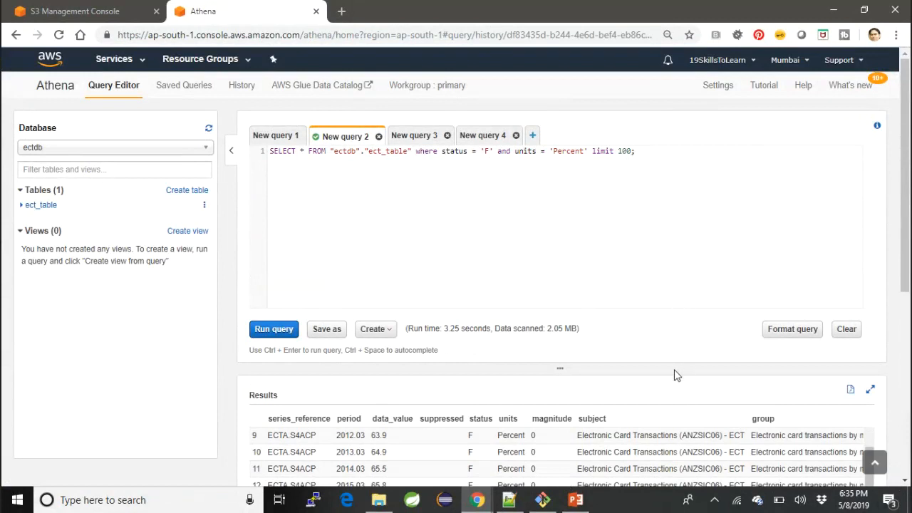
click(567, 305)
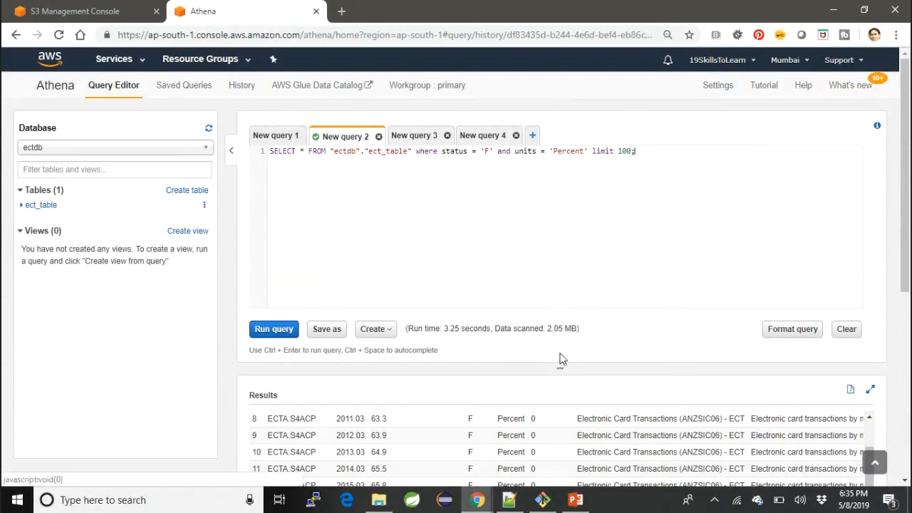
drag(561, 366, 570, 216)
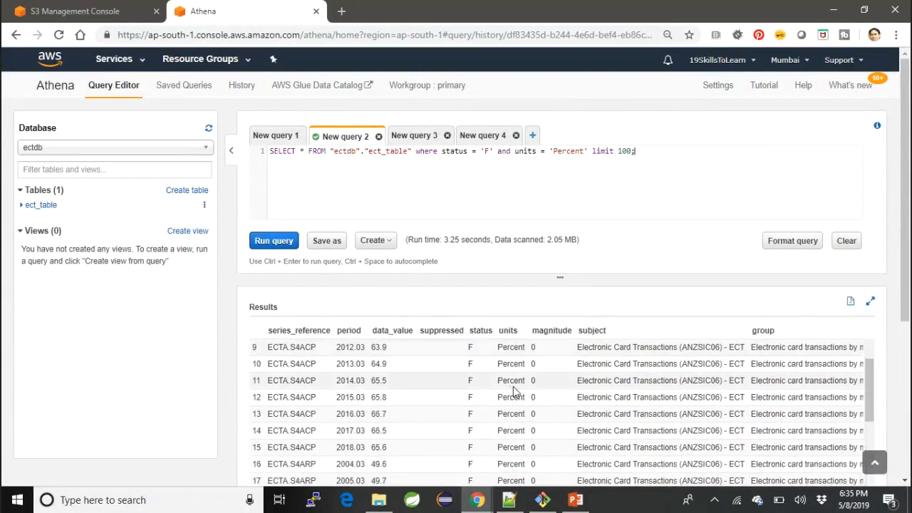
Look through the full set of rows returned for status 'F' and units 'Percent', checking both filtered columns
scroll(543, 388, down, 5)
scroll(543, 390, down, 1)
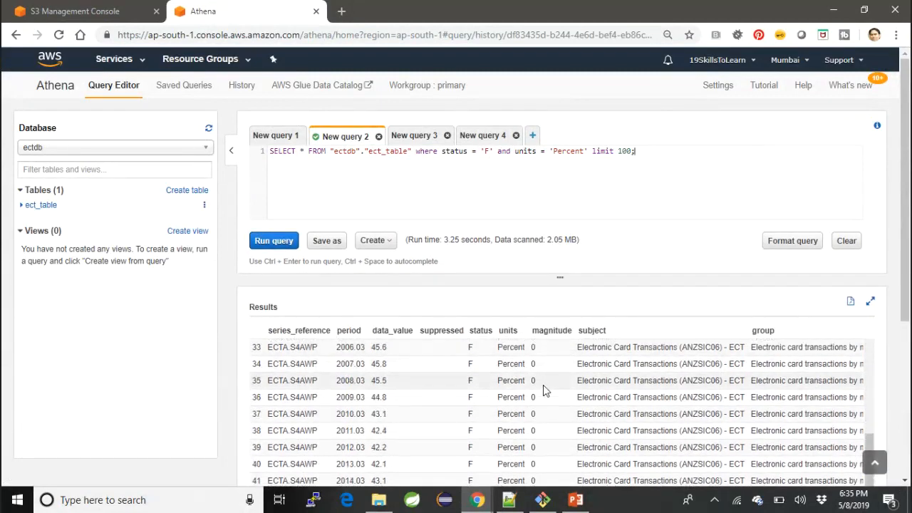
scroll(543, 388, down, 10)
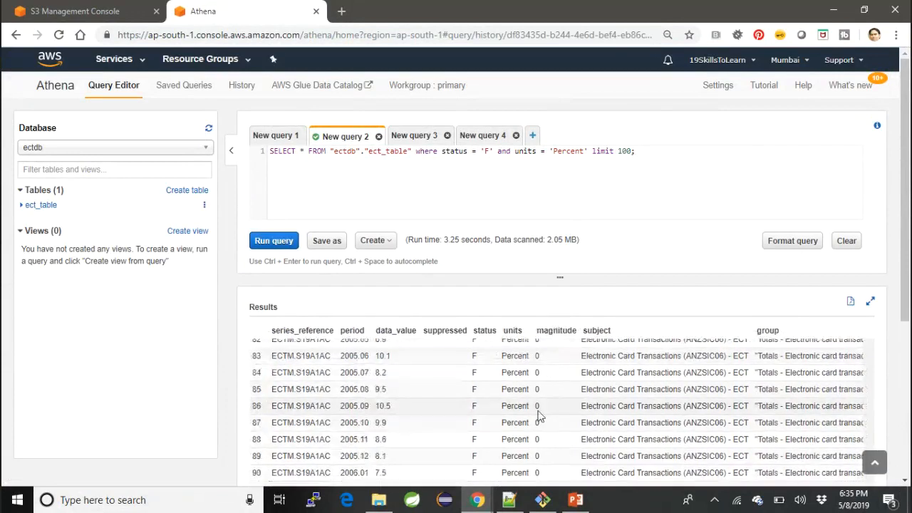
scroll(540, 417, down, 3)
scroll(535, 356, up, 6)
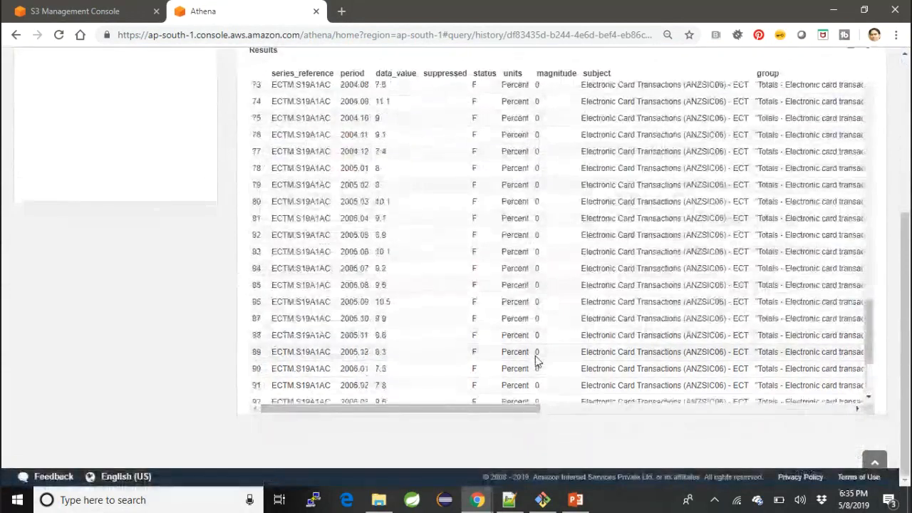
scroll(535, 367, up, 12)
scroll(611, 204, up, 3)
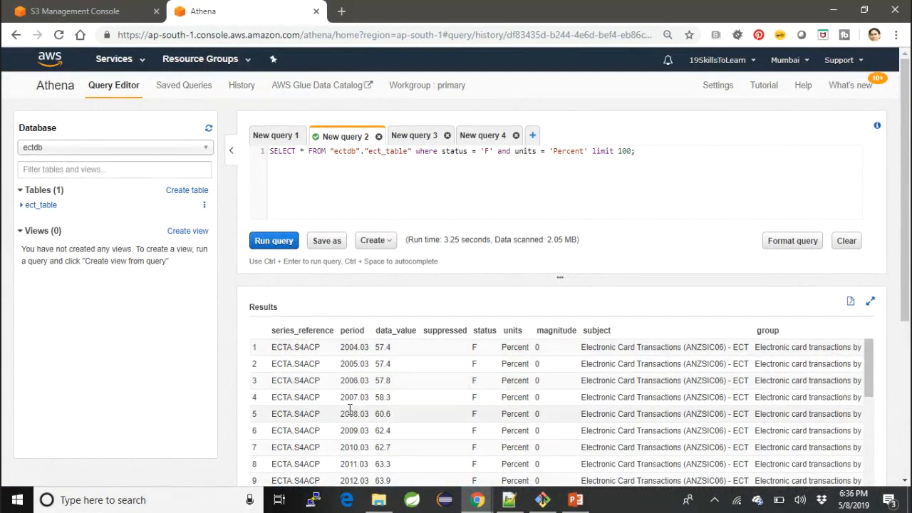
scroll(349, 413, down, 5)
scroll(349, 427, down, 6)
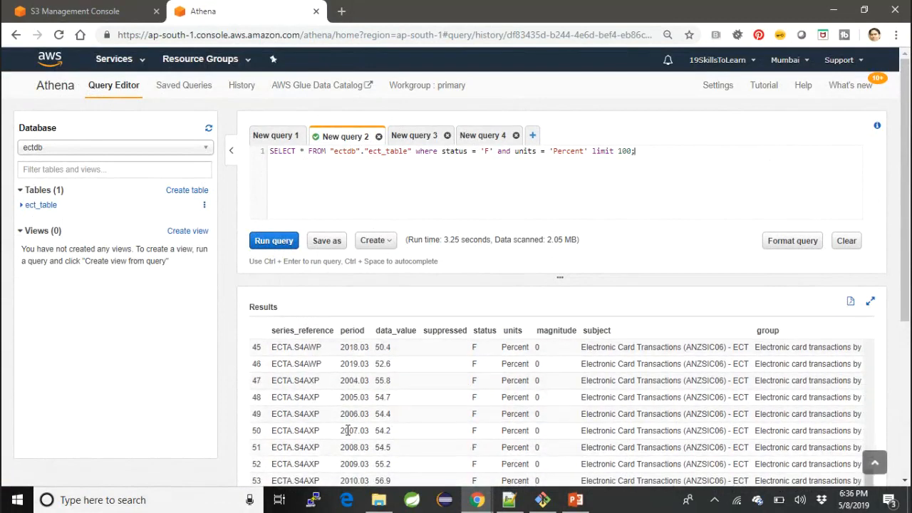
scroll(348, 431, down, 9)
scroll(347, 431, up, 14)
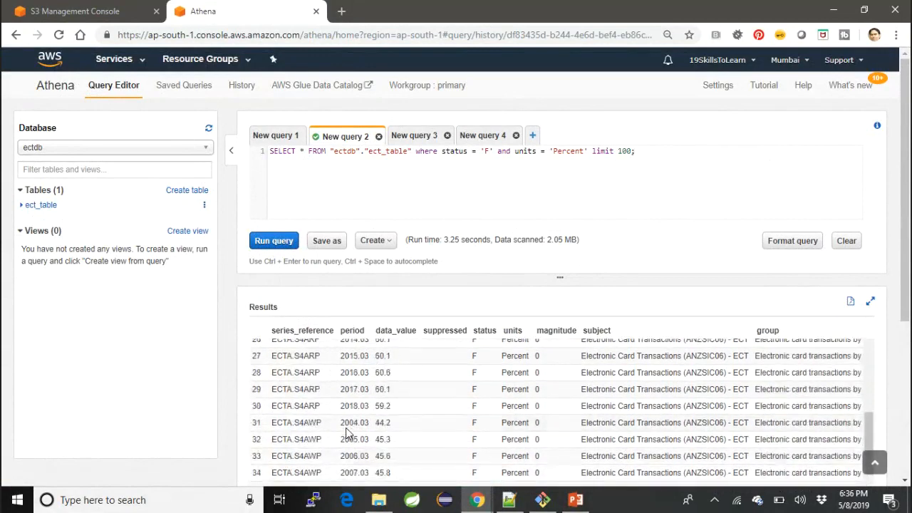
scroll(348, 431, up, 6)
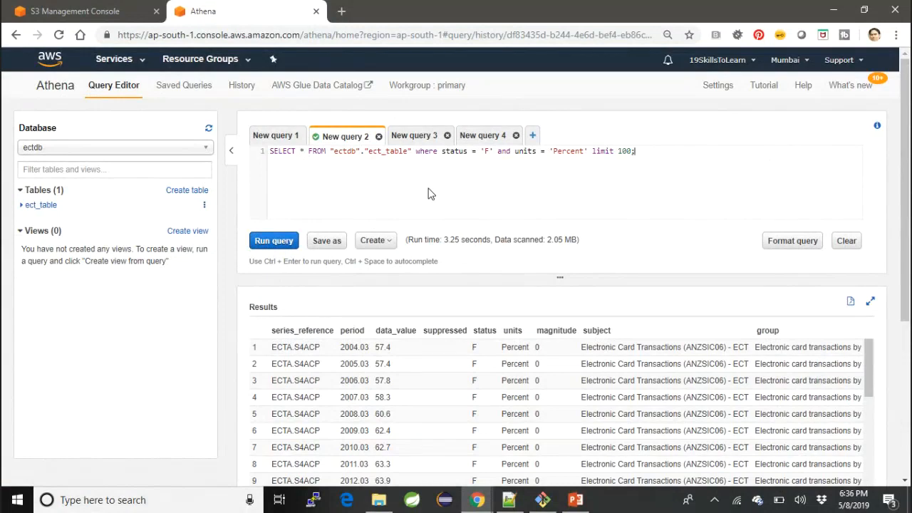
Switch to the aws_athena_present1 presentation in PowerPoint, start its slide show and advance to the References slide
click(576, 500)
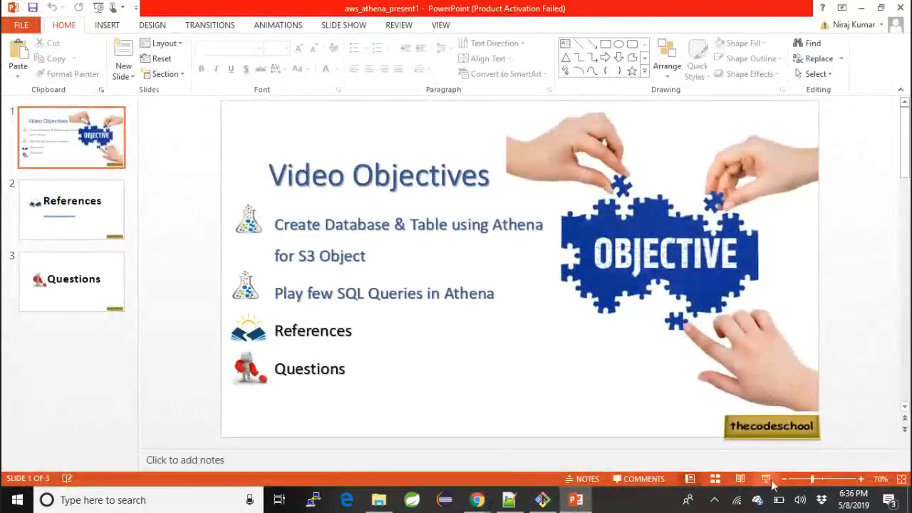
click(766, 479)
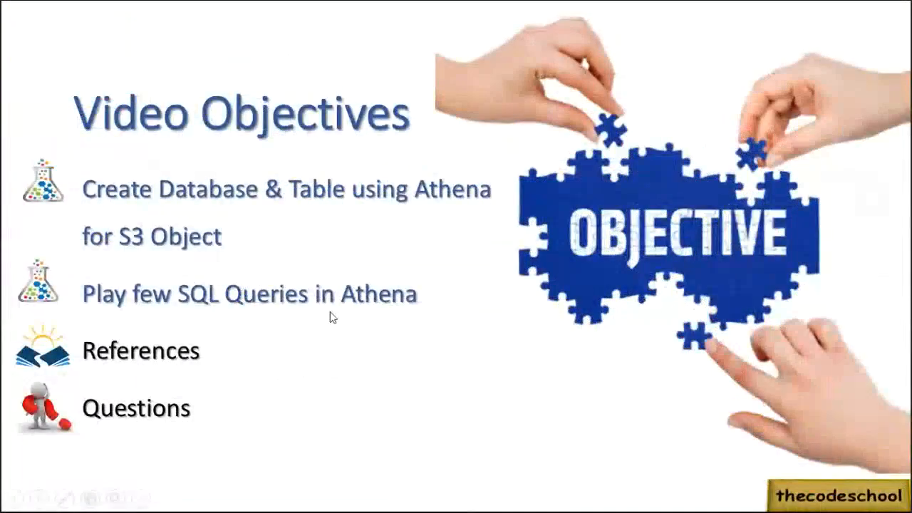
click(332, 316)
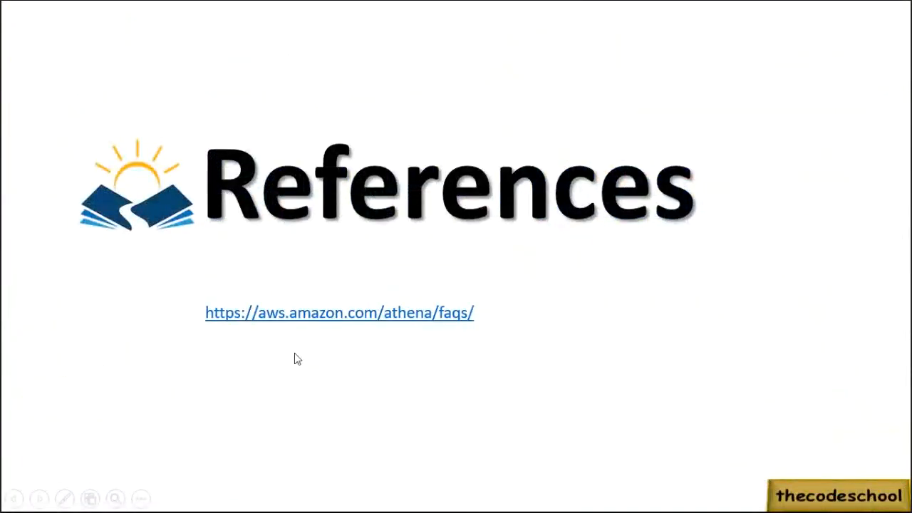